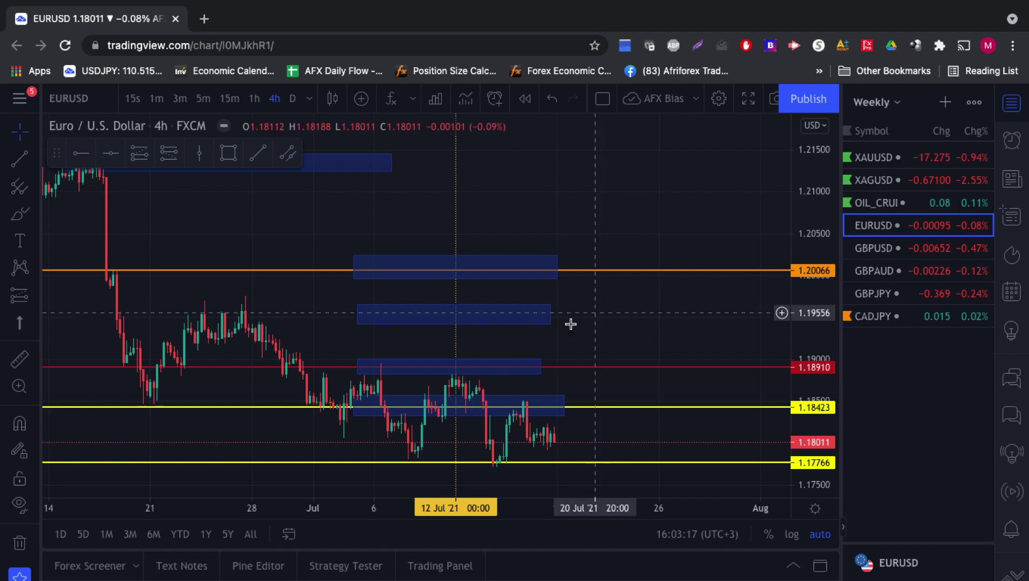
Switch EURUSD to the 1-hour timeframe and lower the red horizontal line to 1.18782, near the 12 July highs.
left_click(252, 101)
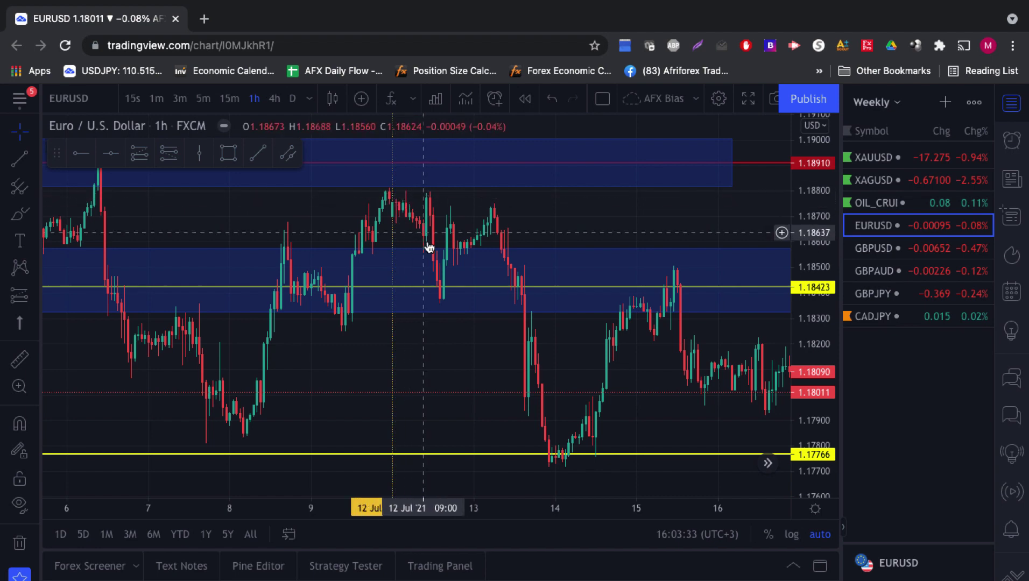
scroll(471, 219, "down", 2)
left_click_drag(392, 215, 455, 216)
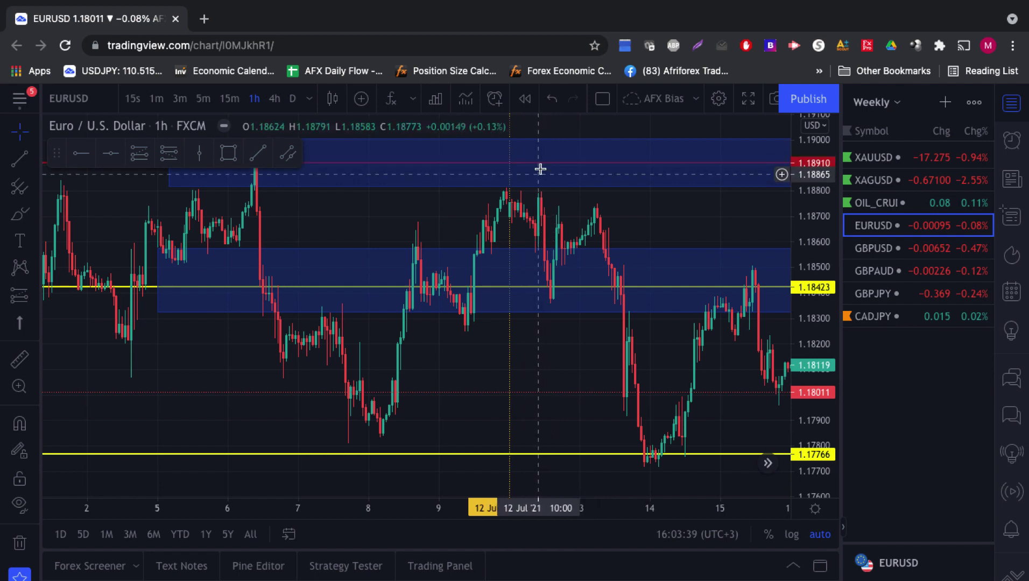
scroll(382, 218, "down", 1)
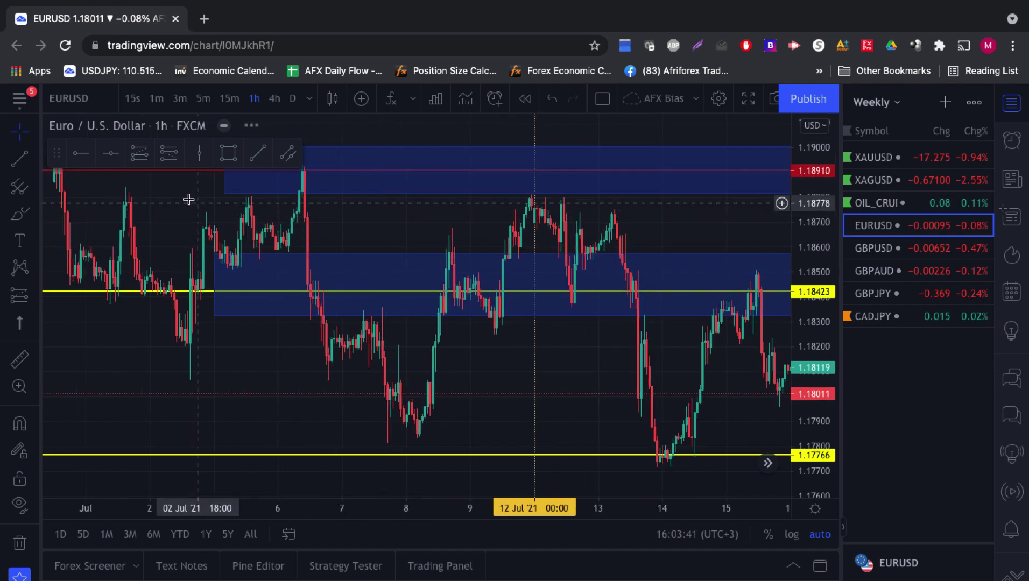
left_click_drag(147, 170, 80, 212)
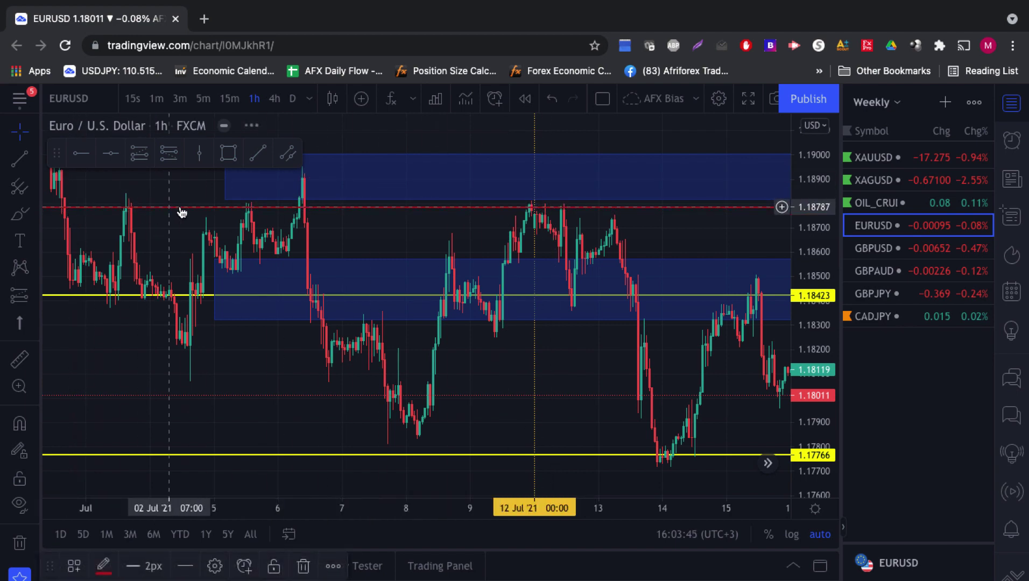
left_click_drag(648, 246, 568, 237)
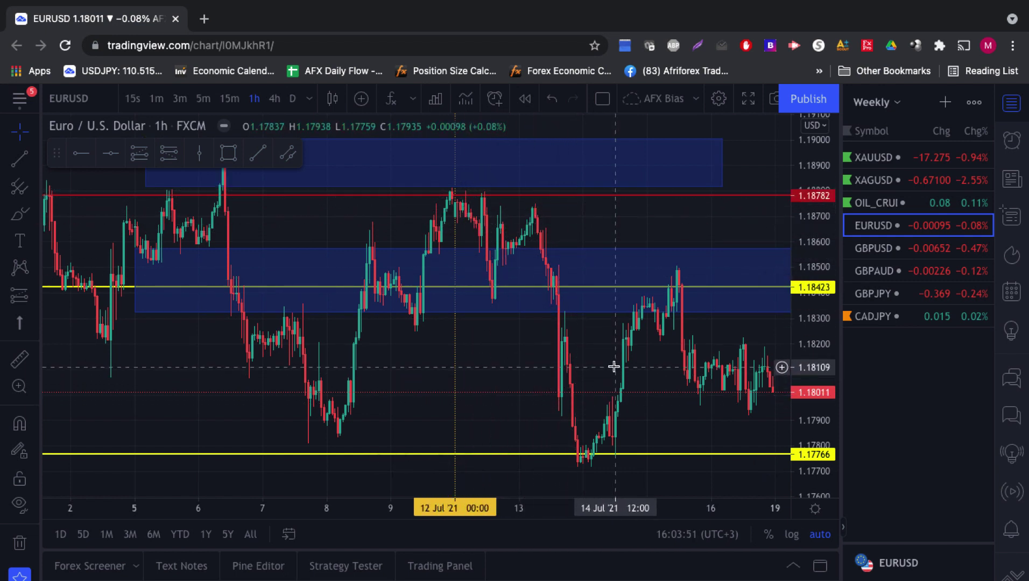
left_click_drag(615, 367, 567, 358)
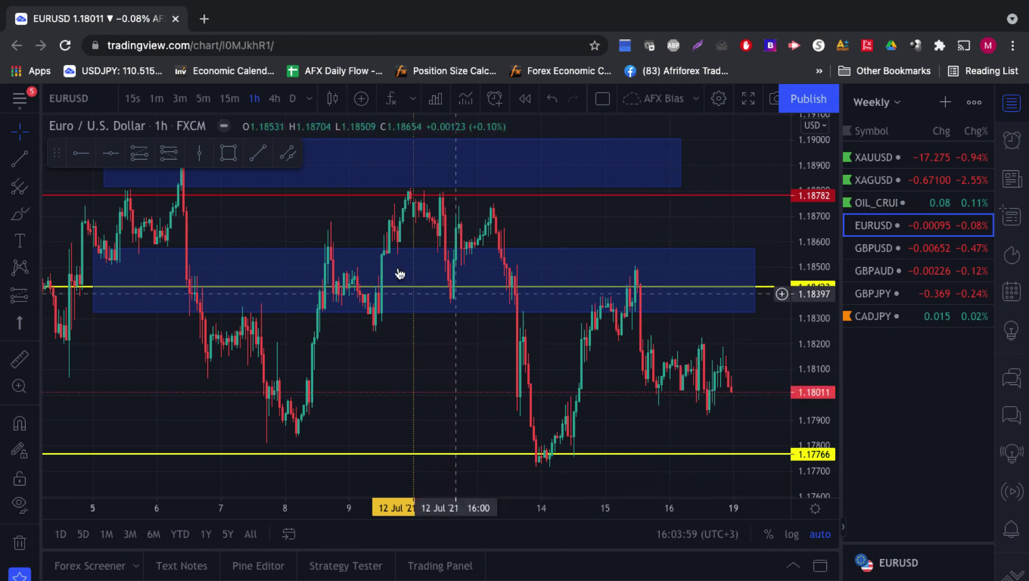
Return EURUSD to the 4-hour timeframe and raise the red horizontal line to 1.18911, inside the blue zone above it.
left_click(276, 100)
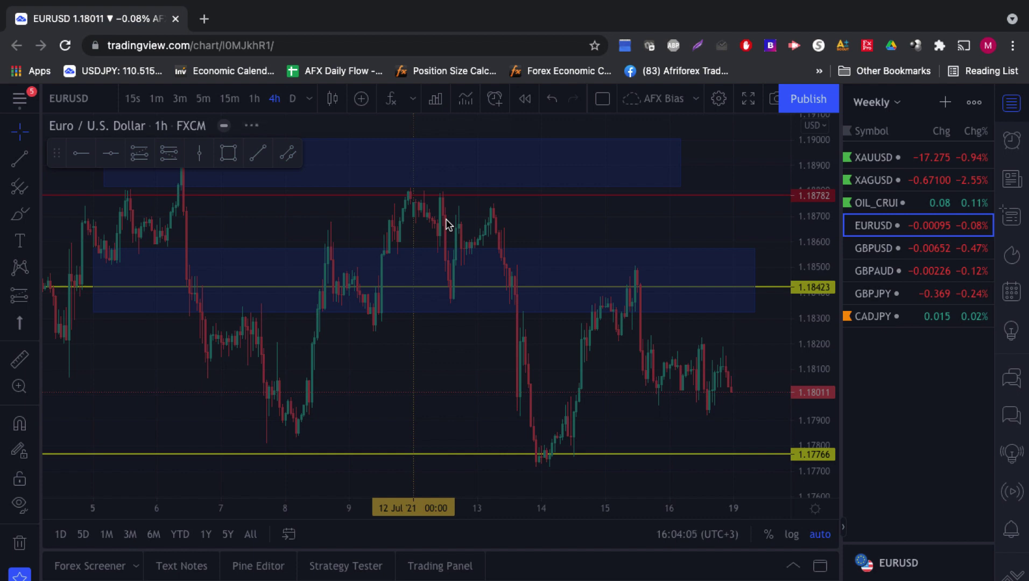
left_click_drag(625, 275, 472, 277)
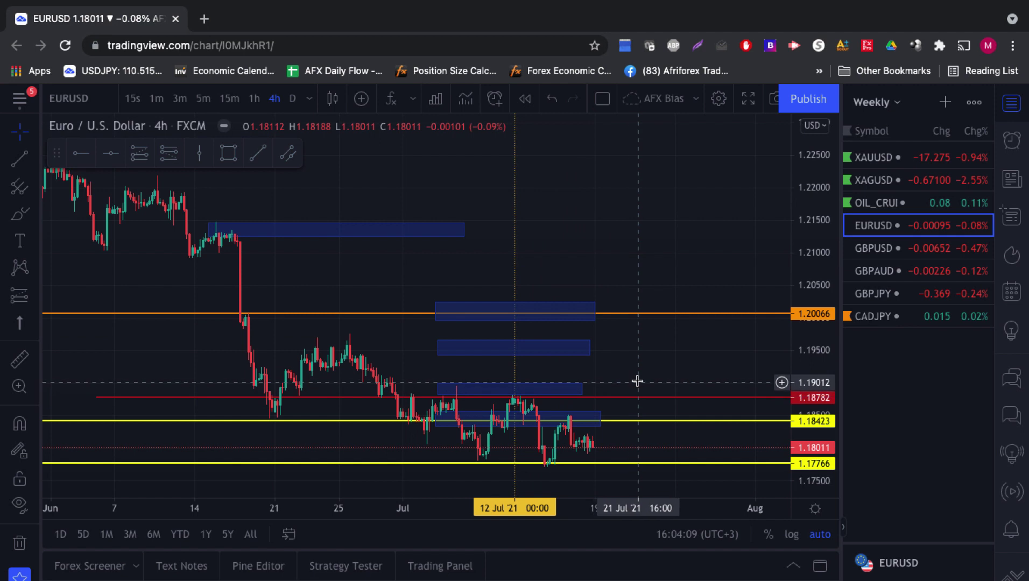
left_click_drag(636, 381, 602, 375)
left_click(494, 387)
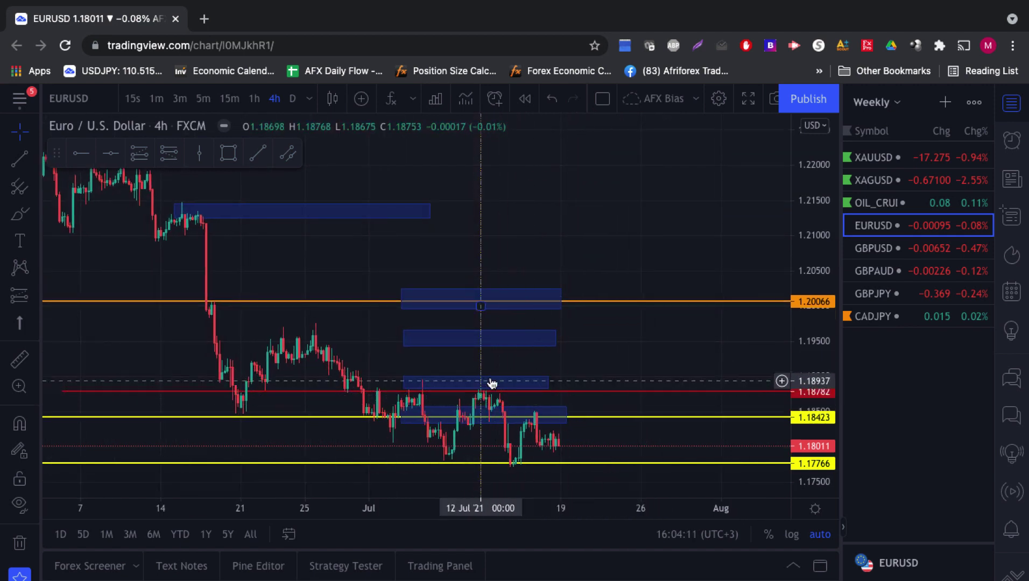
left_click(566, 436)
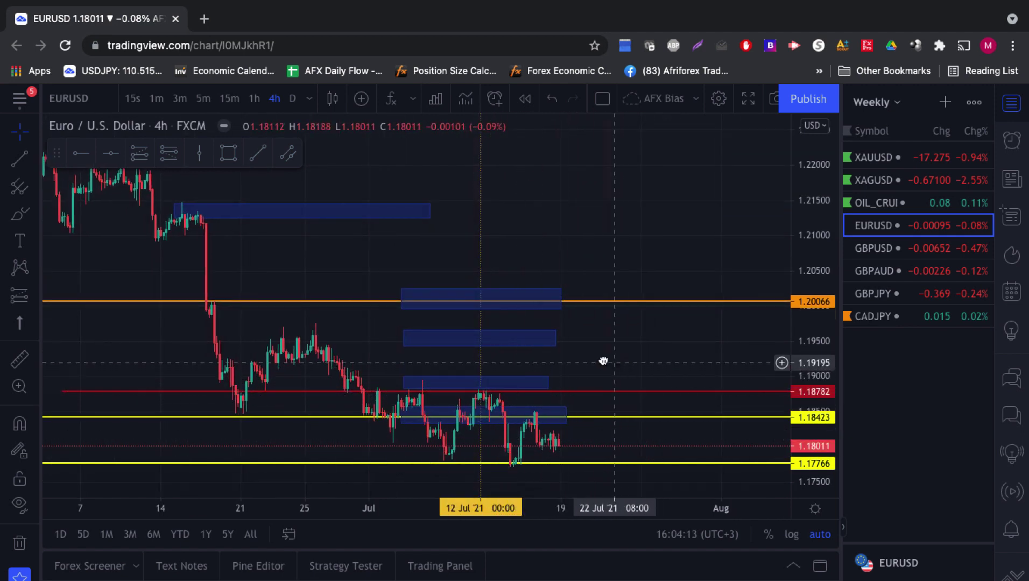
left_click_drag(562, 363, 538, 363)
mouse_move(579, 396)
left_mouse_down()
mouse_move(589, 375)
mouse_move(593, 383)
left_mouse_up()
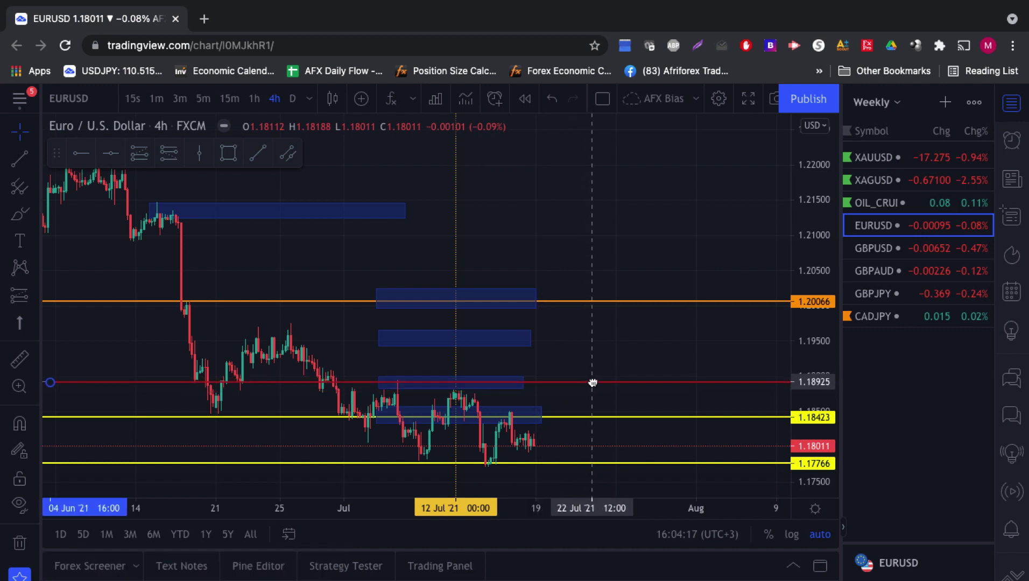
Draw a rectangle zone around the yellow 1.17766 line, from about 1.17905 down to 1.17669, starting at 12 July 04:00.
left_click(225, 157)
left_click(459, 454)
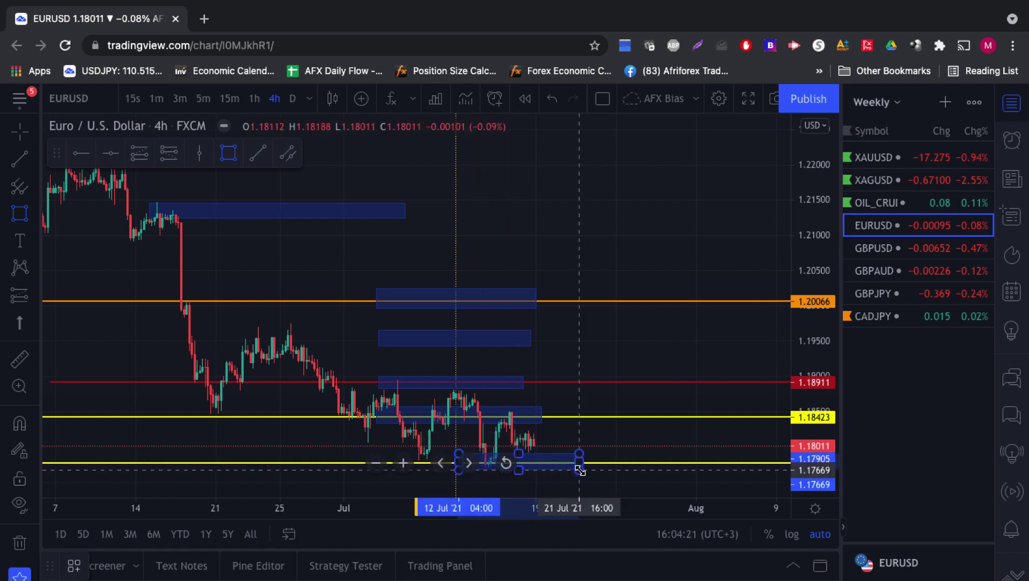
left_click(601, 470)
left_click_drag(639, 432, 712, 422)
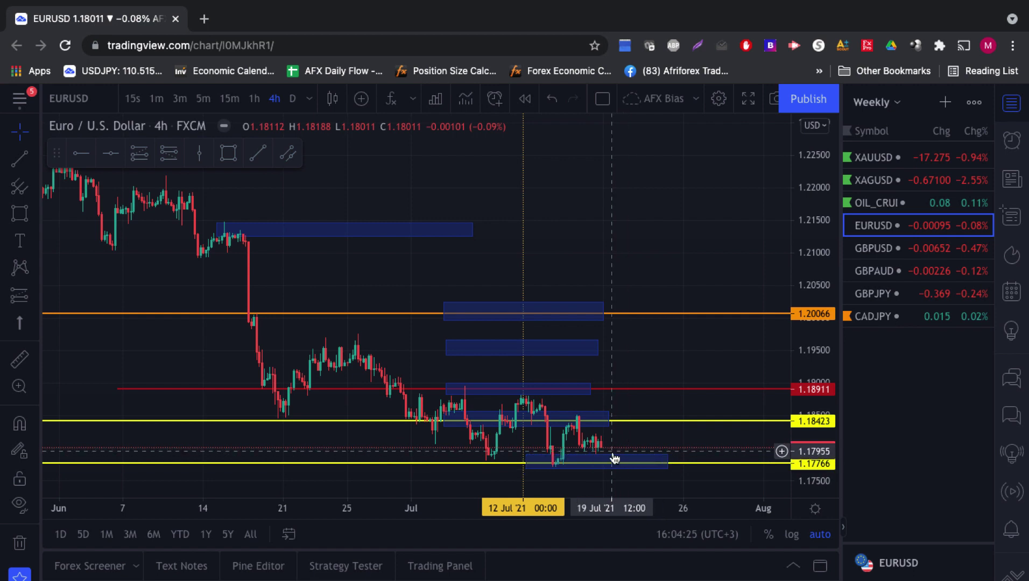
Extend the zones around the 1.18423 and 1.18911 lines forward in time beyond the latest candles, the upper one to 23 July 16:00.
left_click(607, 423)
left_click_drag(609, 422, 670, 422)
left_click(701, 437)
scroll(672, 352, "right", 2)
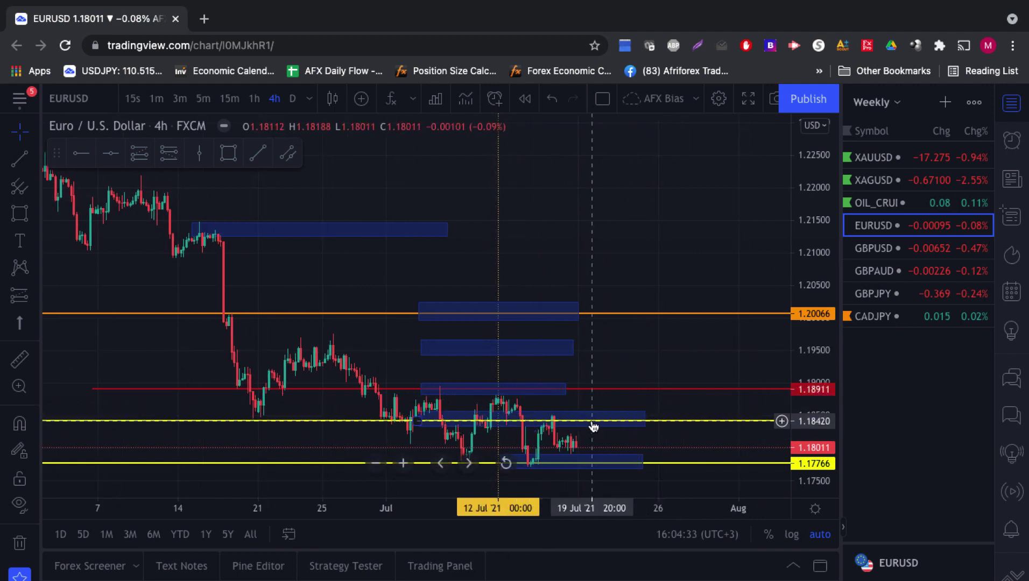
left_click(564, 392)
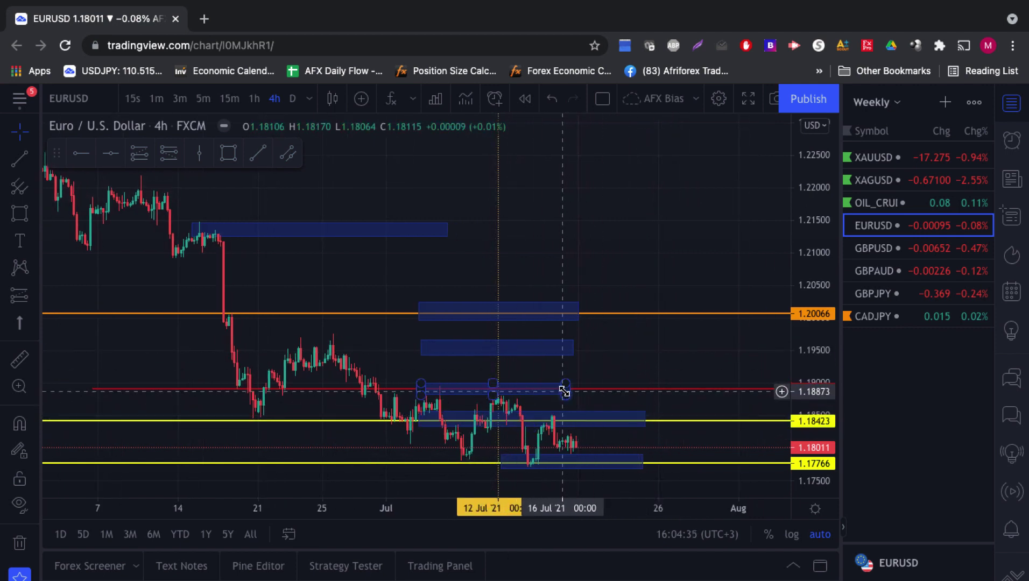
left_click_drag(566, 390, 643, 388)
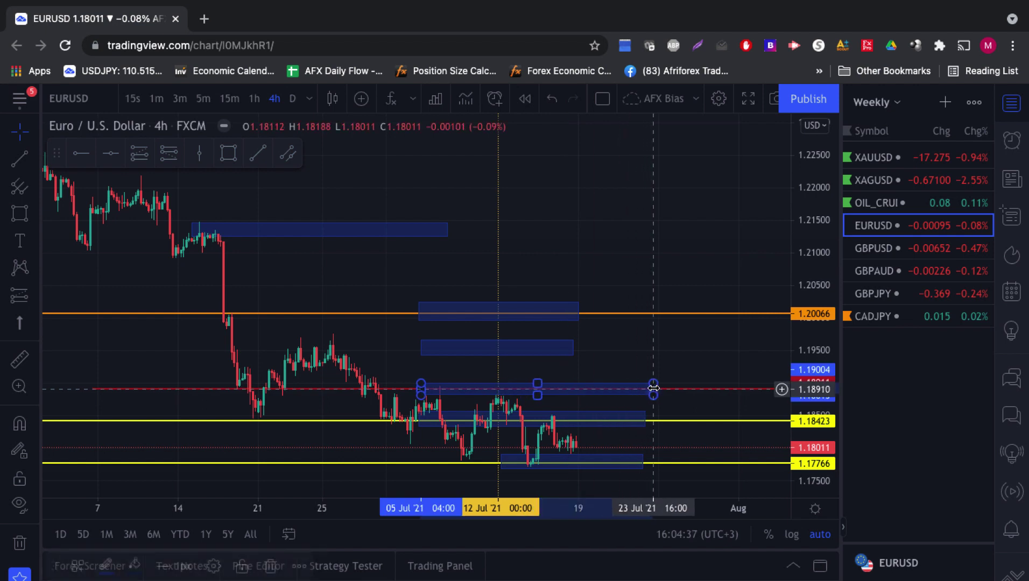
Move the red horizontal line on the EURUSD chart up slightly to 1.18923.
left_click(575, 356)
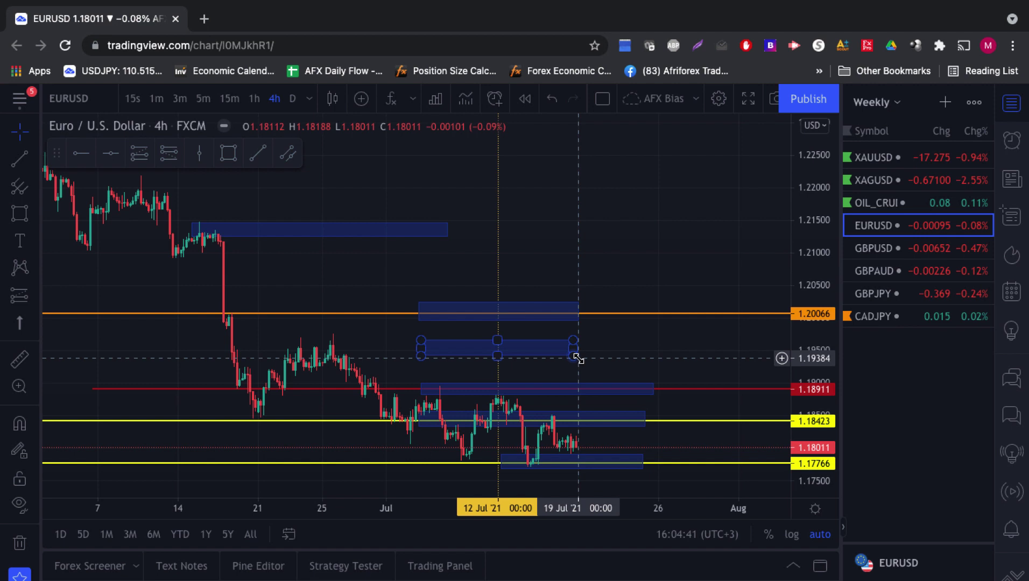
left_click(569, 446)
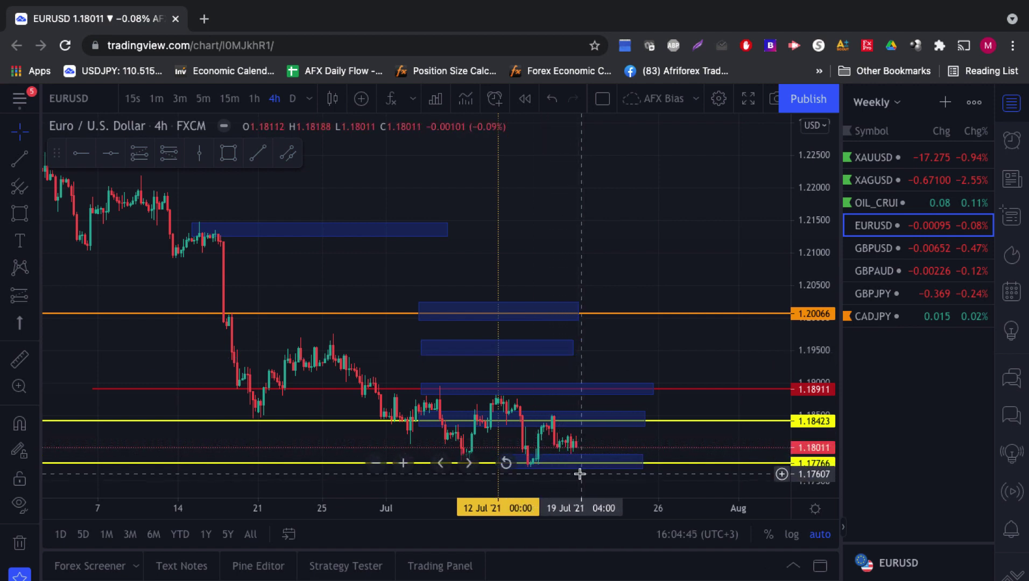
left_click(569, 455)
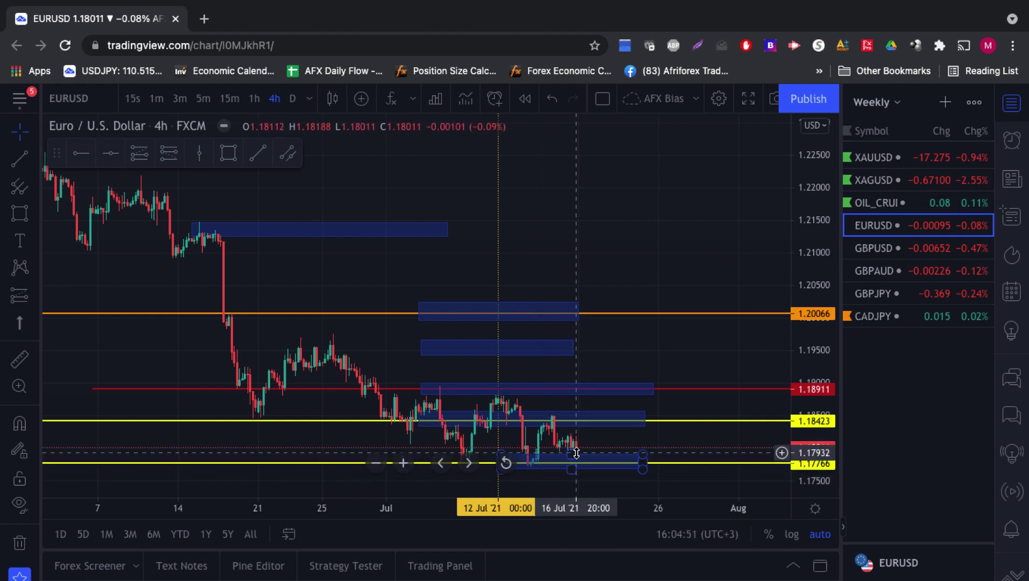
left_click(651, 392)
left_click_drag(672, 395, 677, 390)
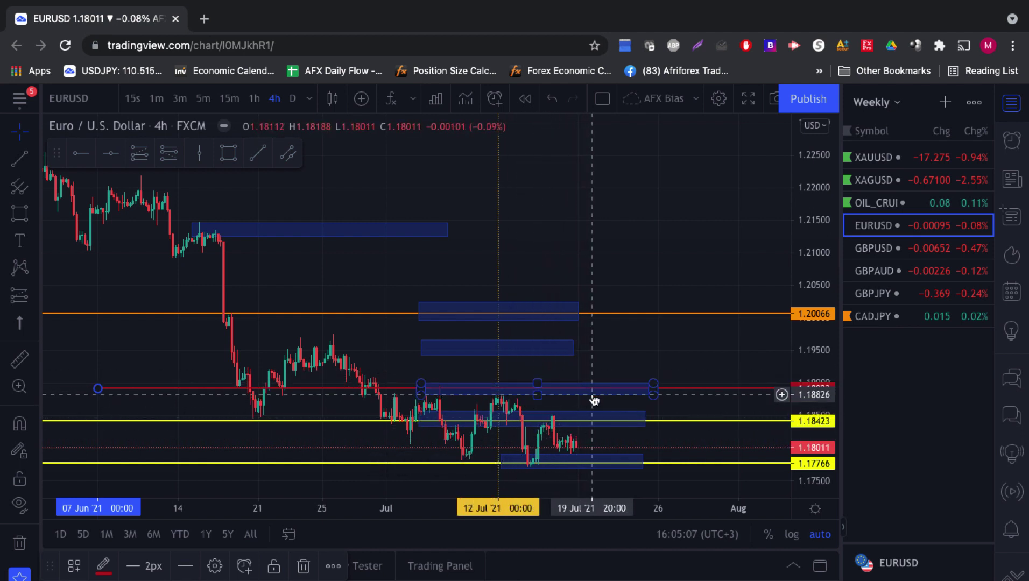
Delete the three upper EURUSD zones near 1.1950, 1.20066 and 1.2140.
left_click(572, 355)
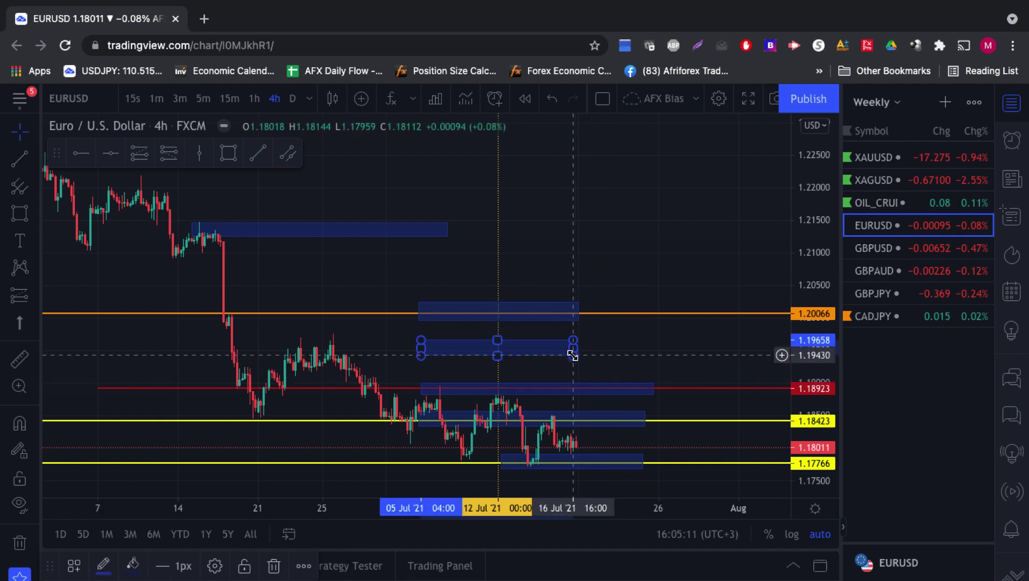
key("Delete")
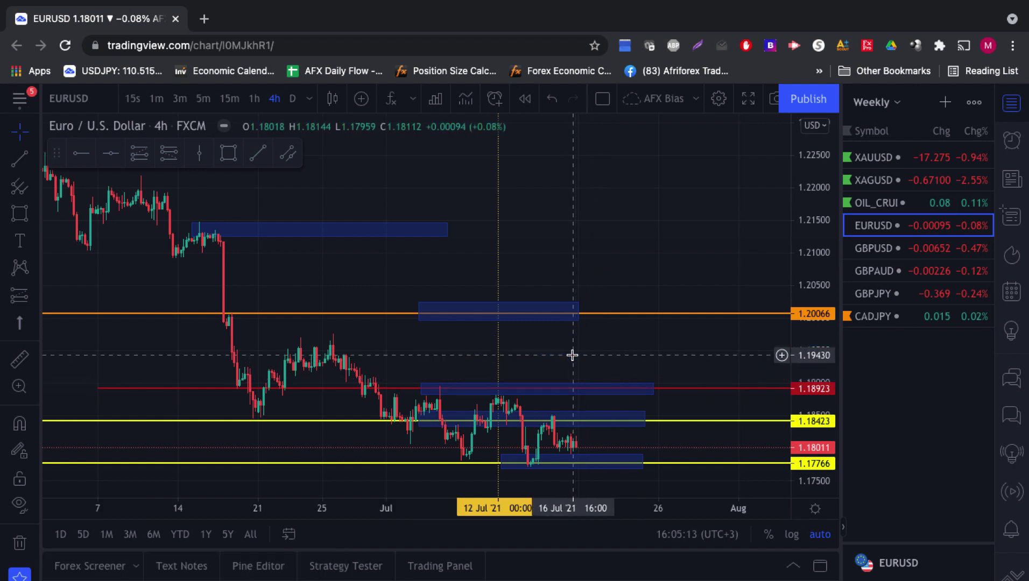
left_click(563, 317)
key("Delete")
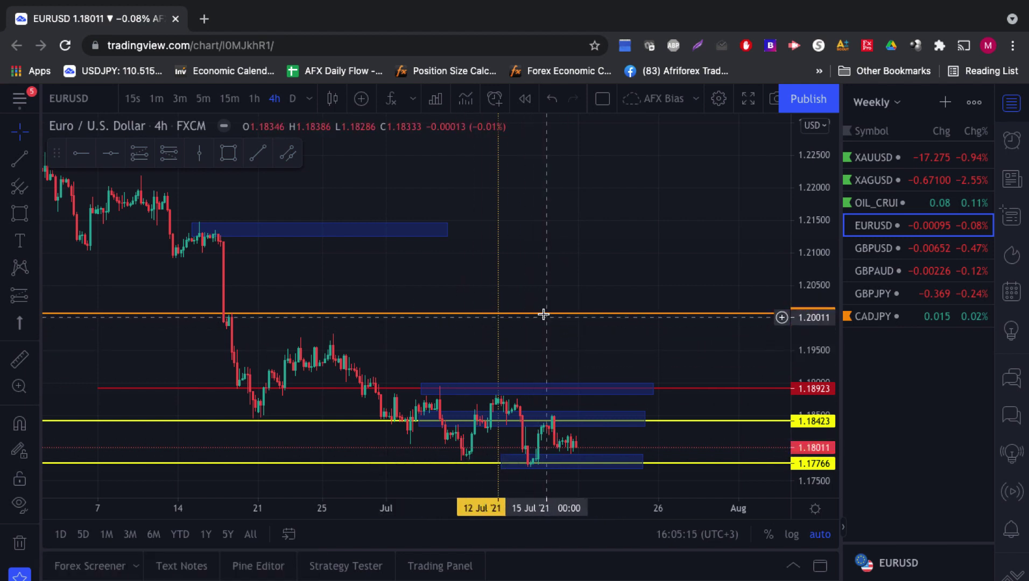
left_click(423, 237)
key("Delete")
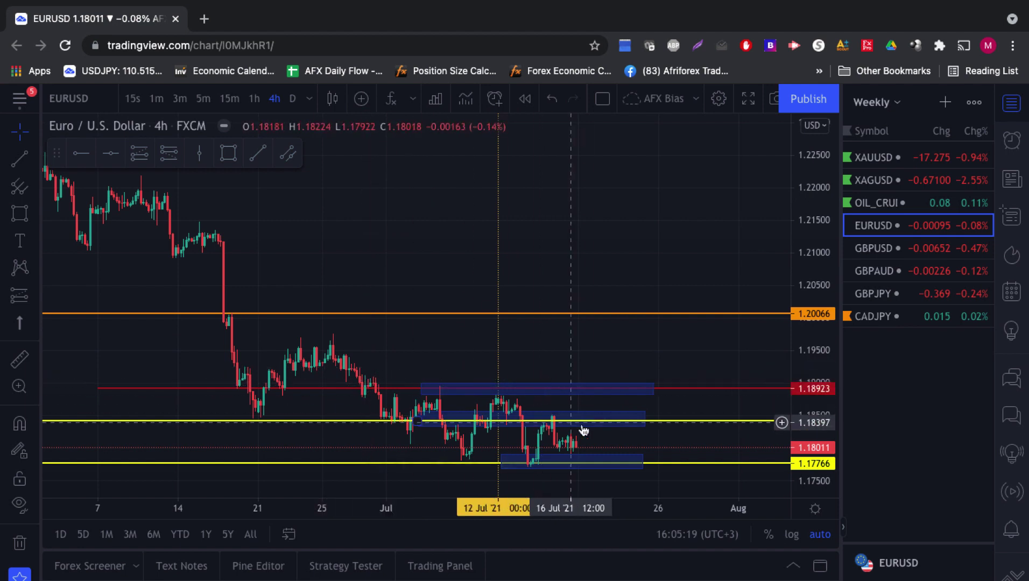
left_click_drag(632, 355, 545, 358)
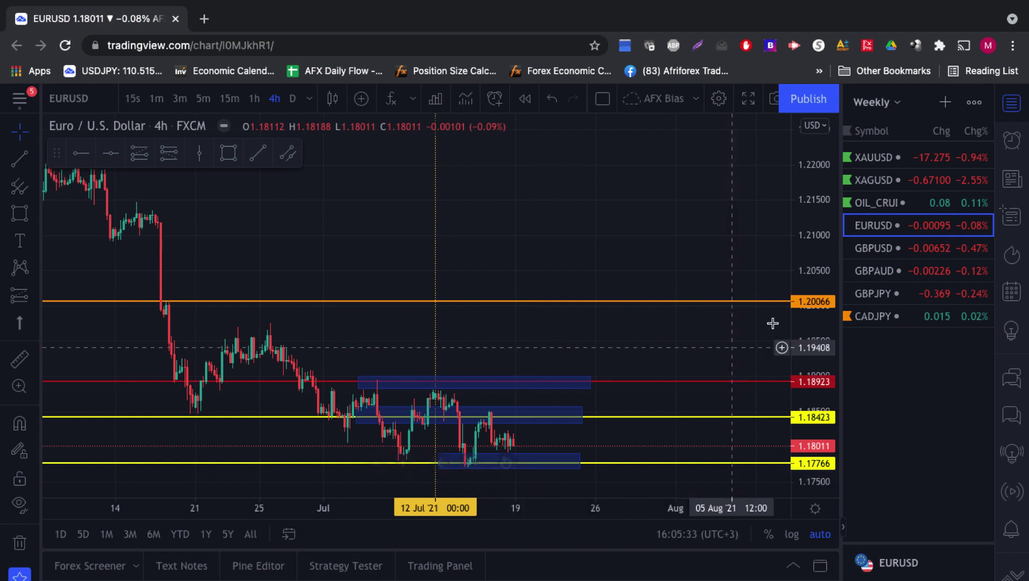
Open the GBPUSD chart from the watchlist and set it to the 1-hour timeframe.
key("space")
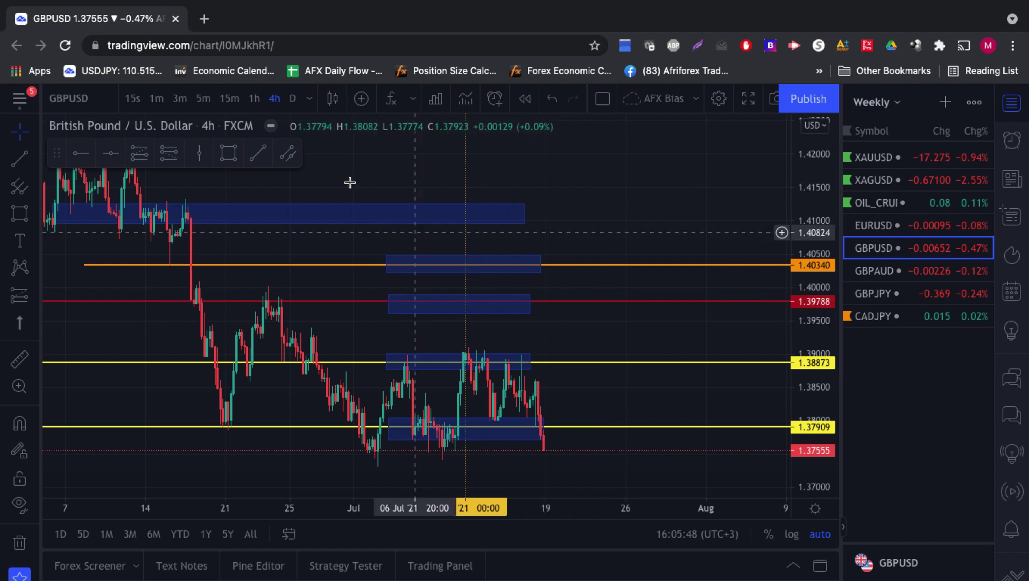
type("1h")
key("Return")
Examine GBPUSD hourly price action since 12 July around the zones at 1.38873 and 1.37909.
left_click_drag(311, 285, 385, 290)
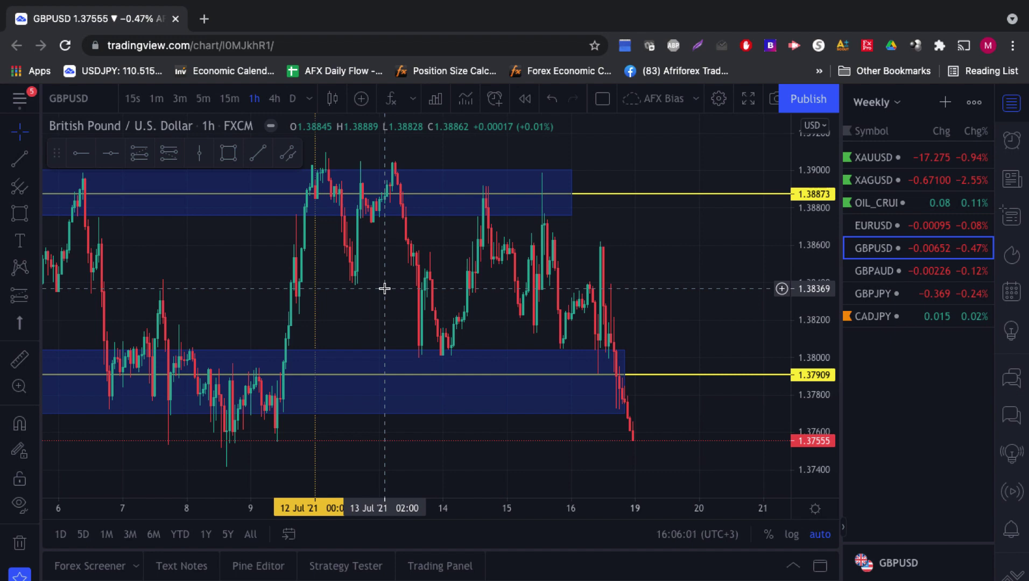
left_click_drag(396, 299, 421, 298)
scroll(400, 299, "down", 2)
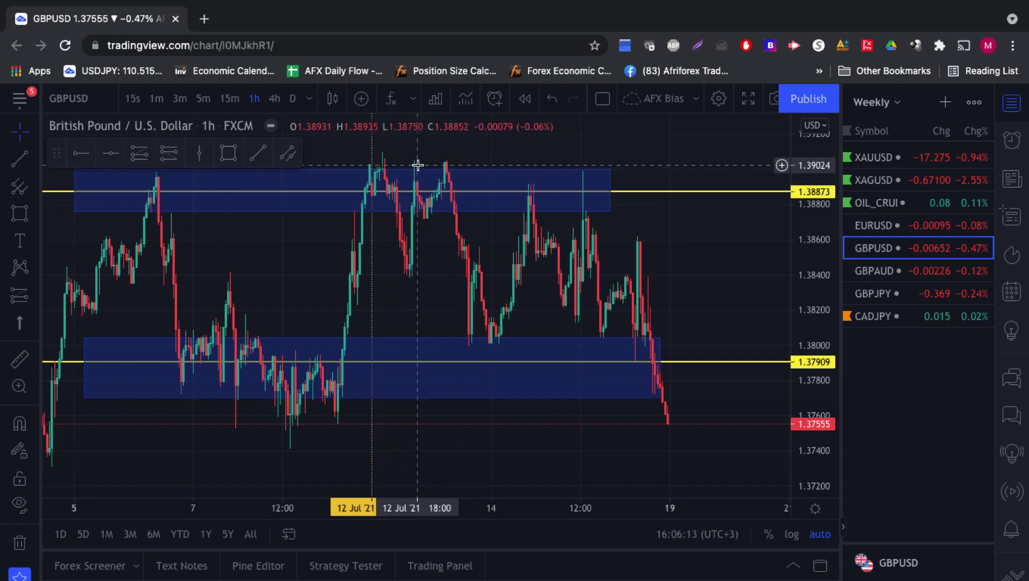
scroll(417, 171, "left", 5)
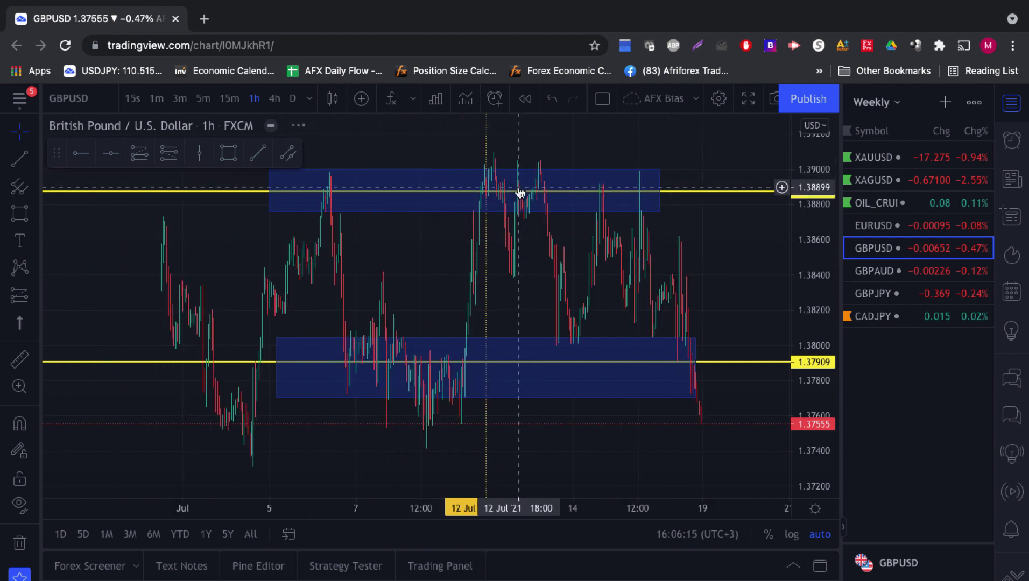
left_click_drag(515, 195, 393, 183)
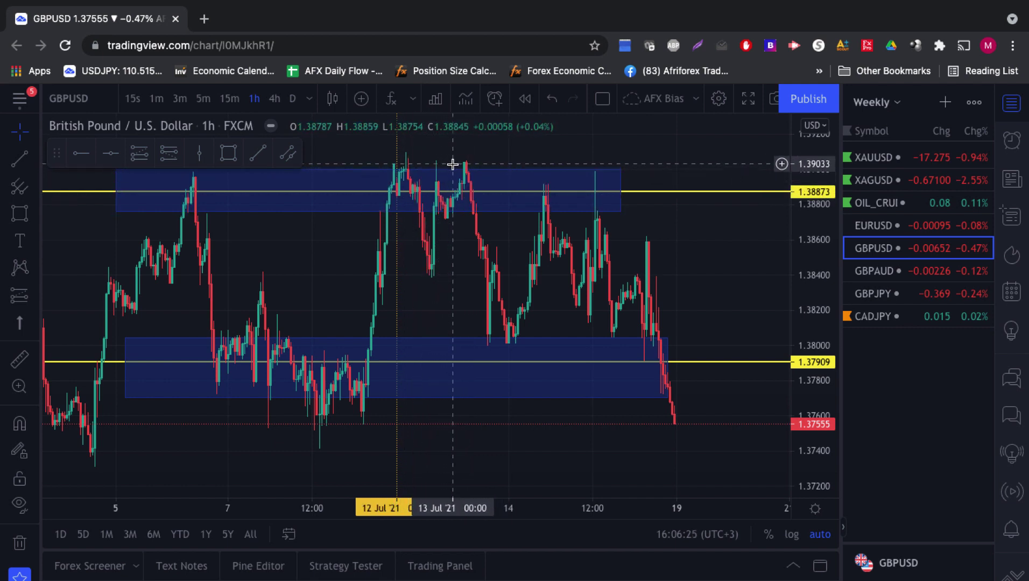
left_click(484, 341)
left_click(505, 332)
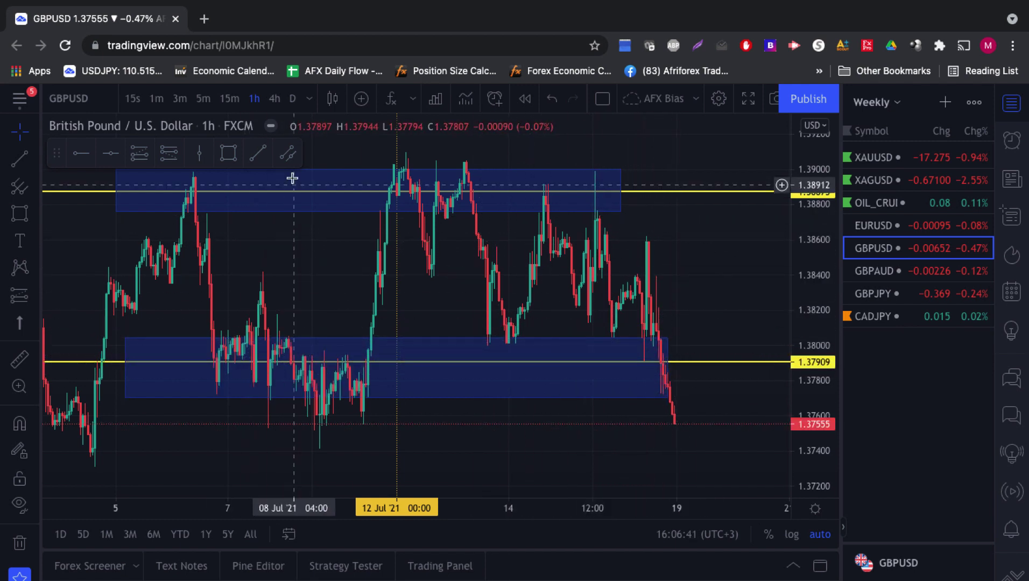
Return GBPUSD to the 4-hour timeframe and extend the zone around the 1.37909 line forward in time past the latest candle.
left_click(275, 99)
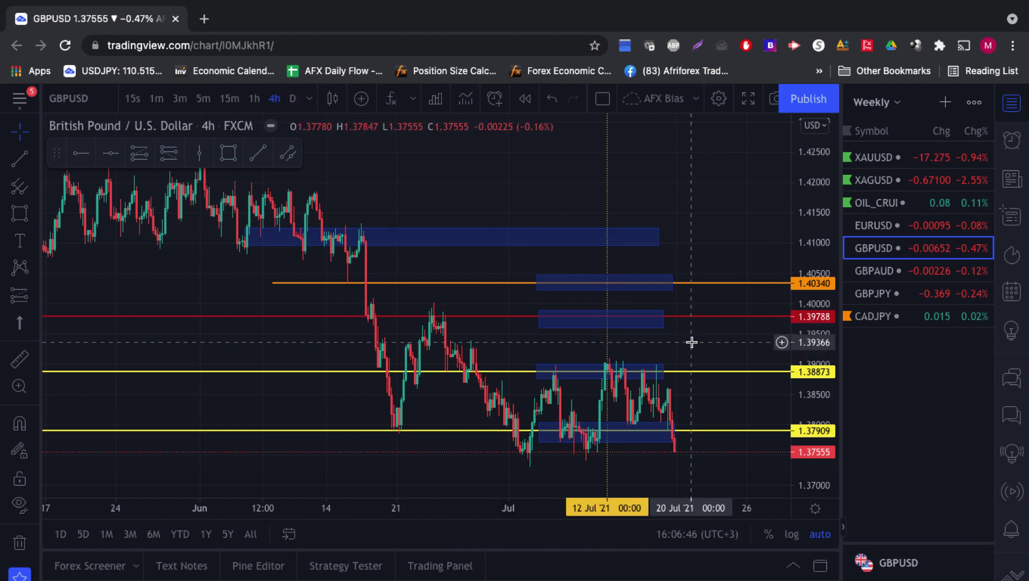
left_click_drag(690, 343, 625, 342)
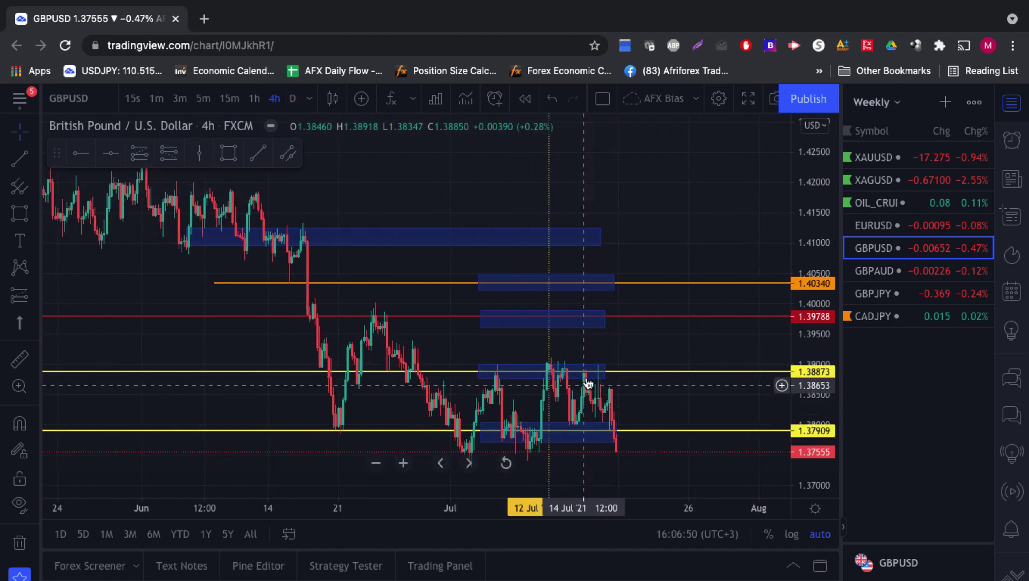
left_click(611, 433)
left_click_drag(613, 432, 633, 432)
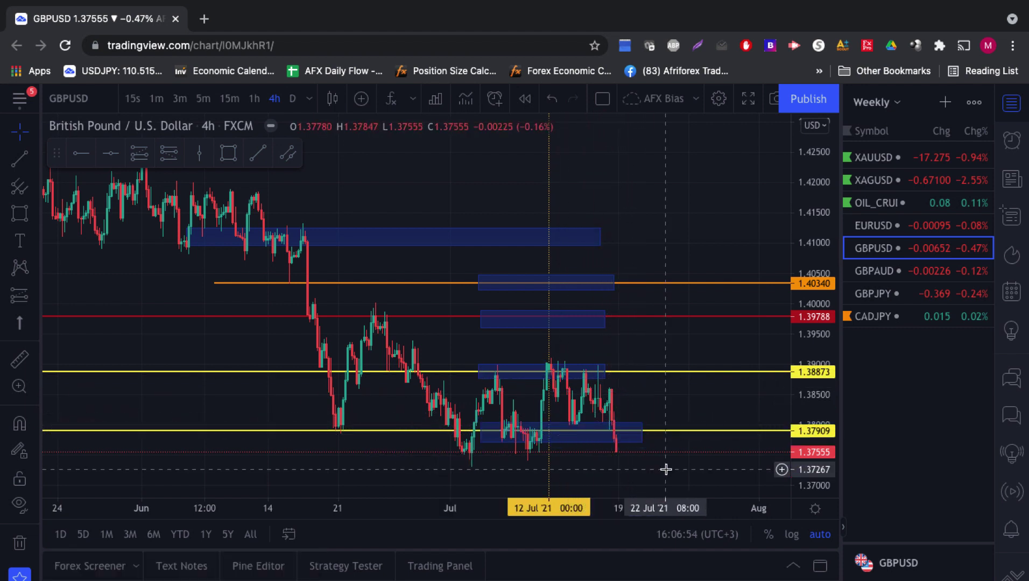
left_click(658, 444)
left_click(618, 432)
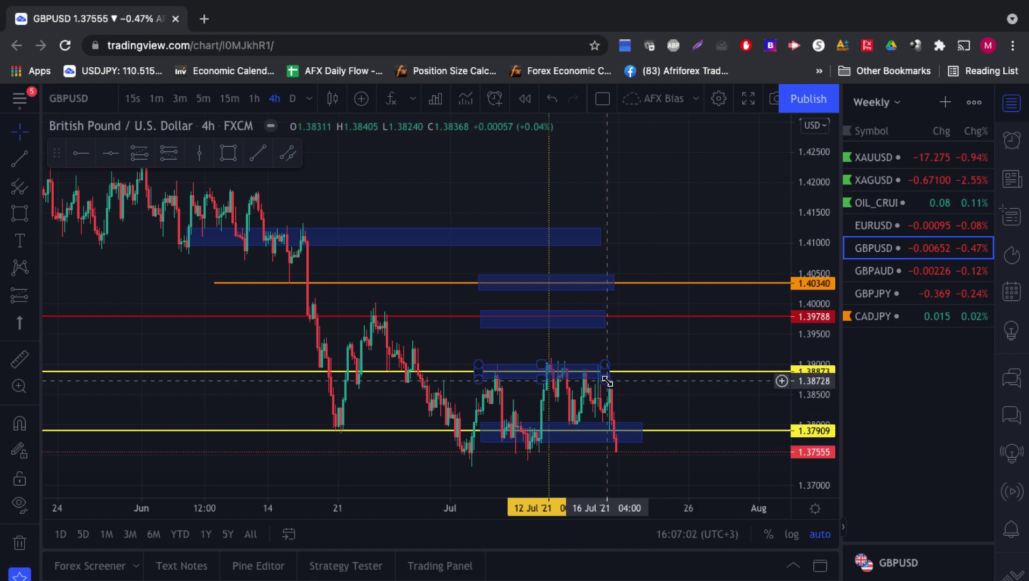
Extend the GBPUSD zones around the 1.38873 and 1.39788 lines forward in time past the latest candle.
left_click_drag(606, 372, 664, 370)
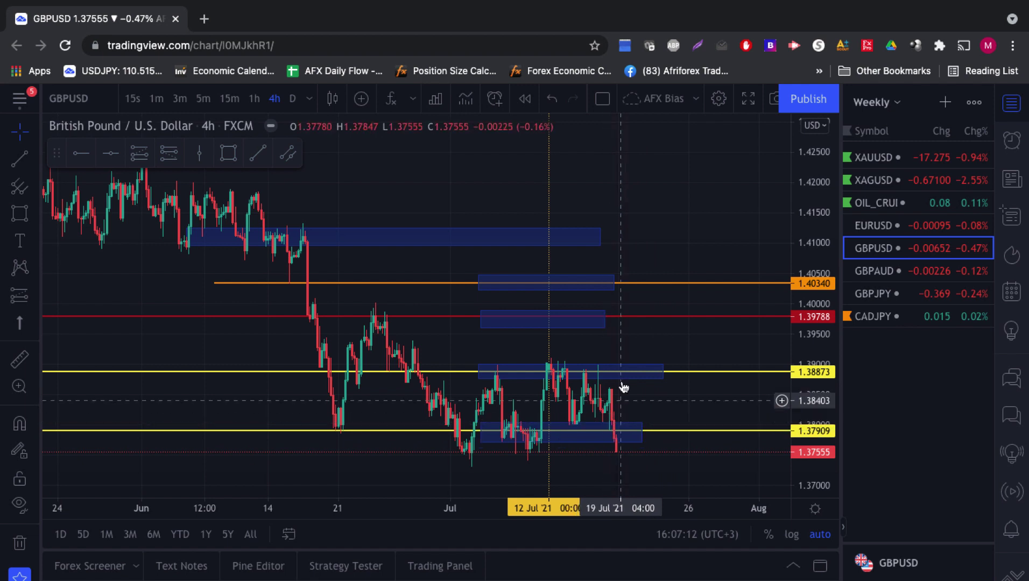
left_click_drag(607, 322, 682, 322)
left_click(510, 344)
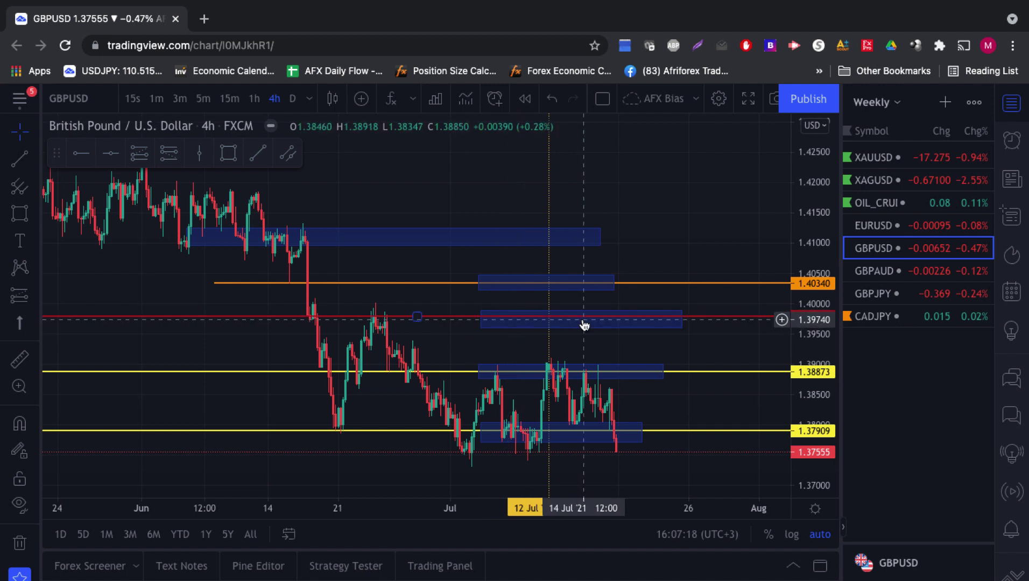
Delete the 1.40340 line with its zone and the uppermost zone near 1.4100 on GBPUSD.
left_click(617, 291)
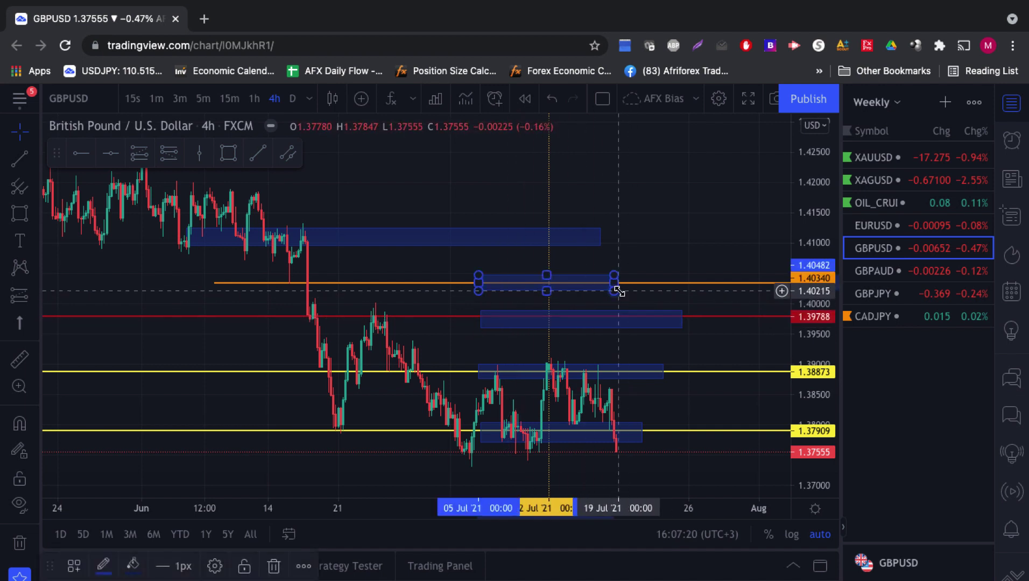
key("Delete")
left_click(600, 243)
key("Delete")
left_click(620, 283)
key("Delete")
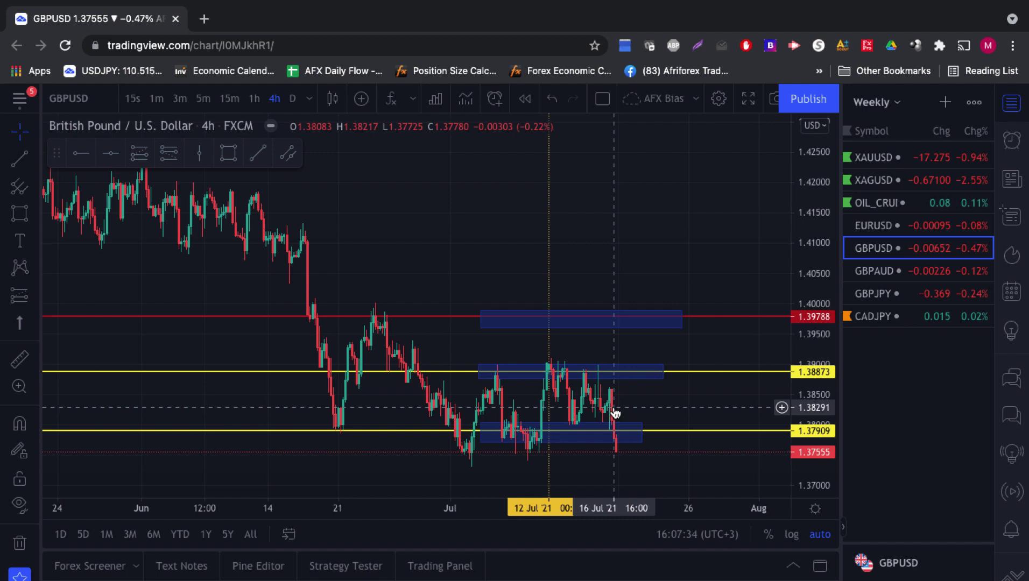
Open the GBPAUD chart and raise the orange line below 1.8500 to 1.84958.
key("Down")
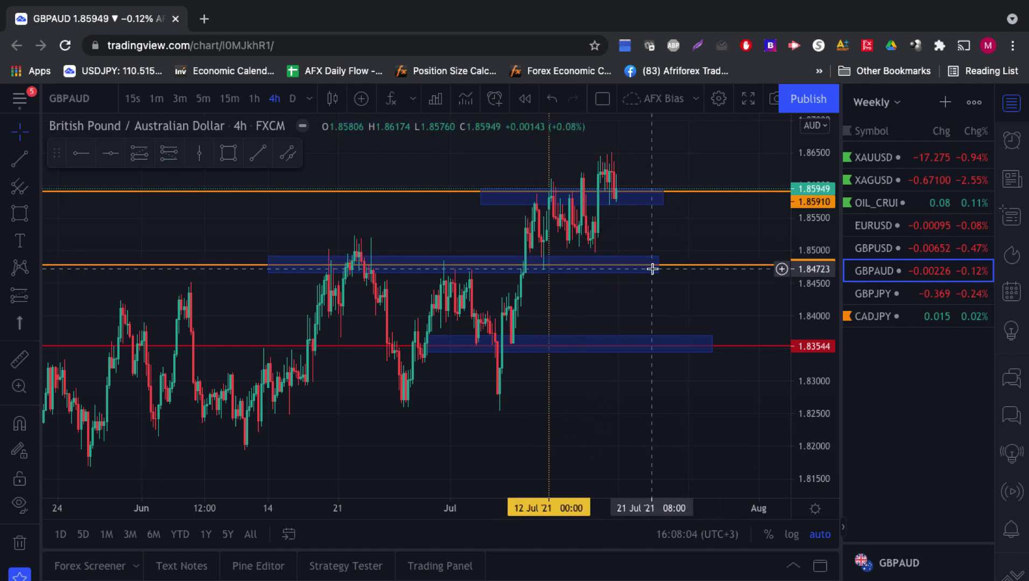
left_click(680, 271)
left_click_drag(680, 271, 685, 253)
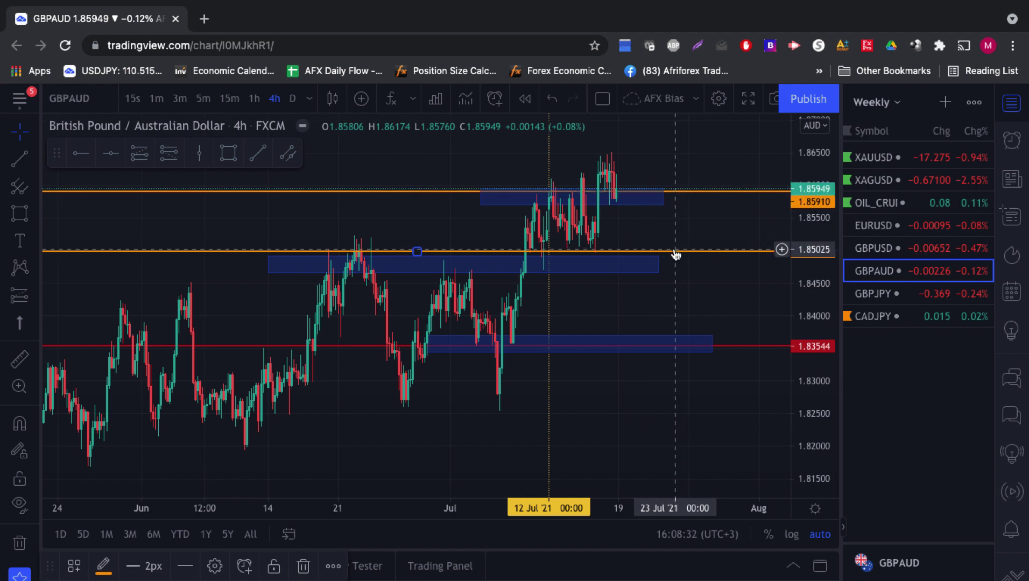
left_click_drag(677, 251, 677, 254)
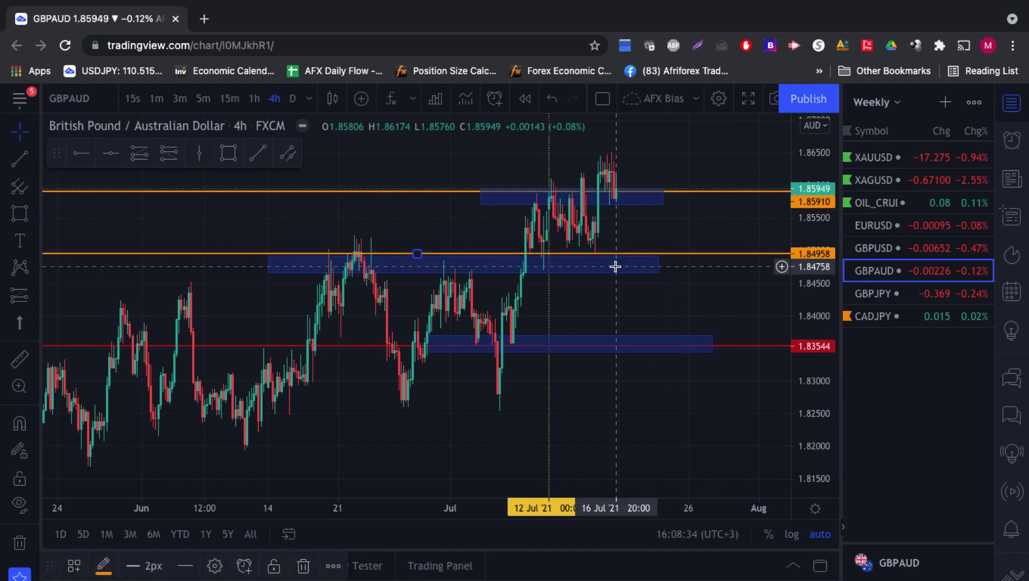
Raise the upper edges of the GBPAUD zones around the 1.84958 and 1.85910 lines and extend both zones forward in time.
mouse_move(657, 275)
left_mouse_down()
mouse_move(656, 237)
mouse_move(669, 266)
left_mouse_up()
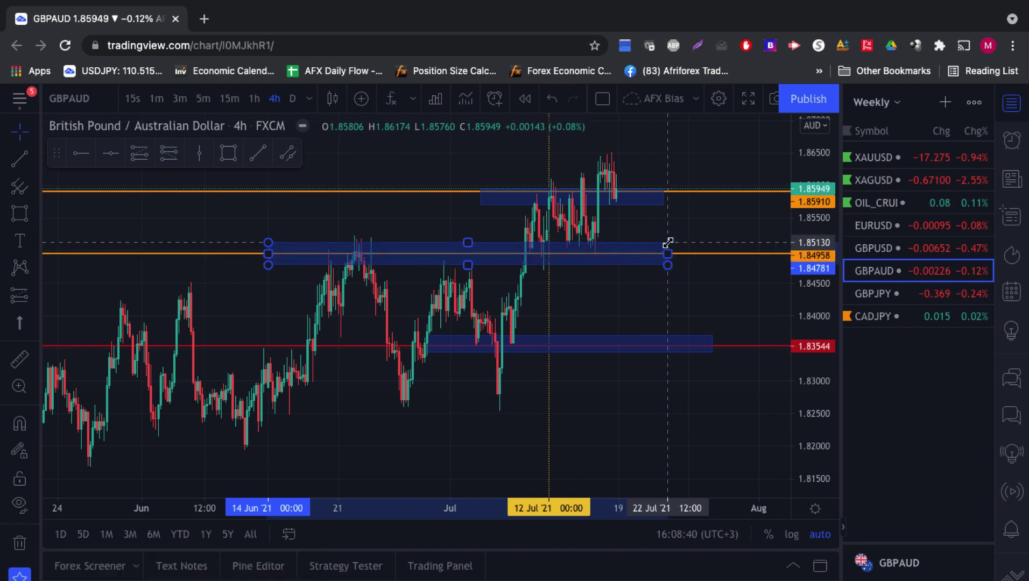
left_click_drag(664, 190, 679, 181)
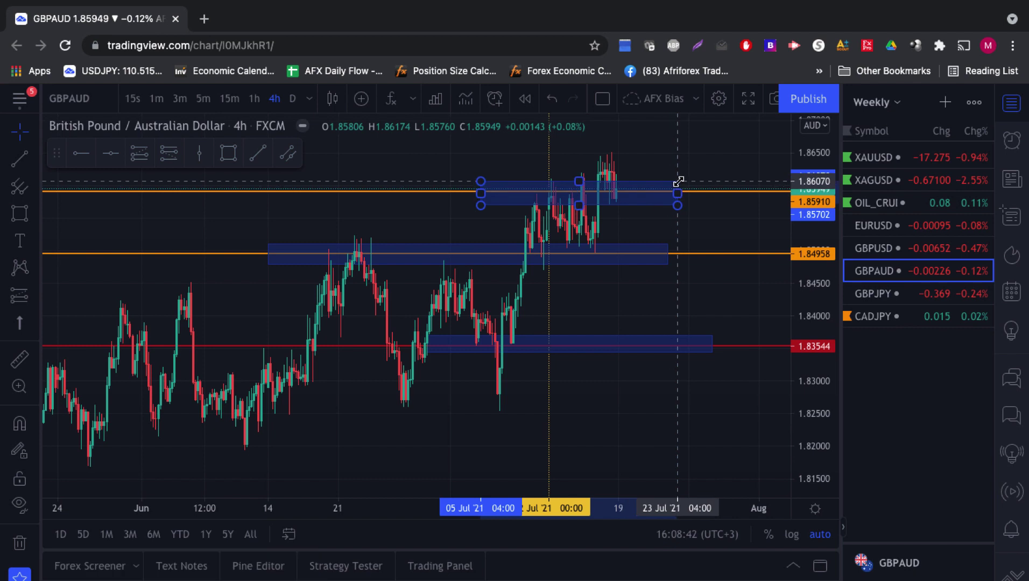
left_click(696, 169)
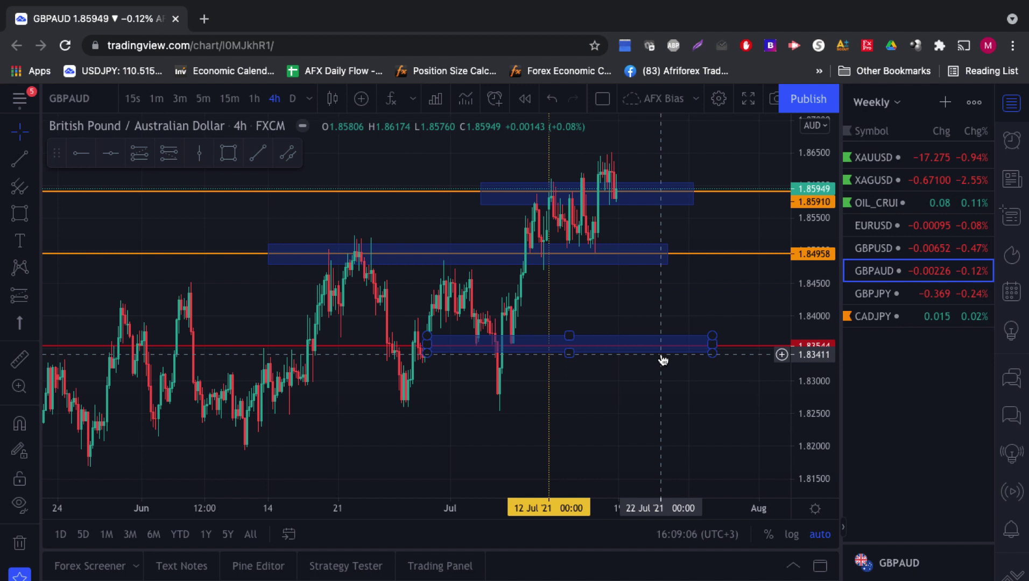
Open GBPJPY on the 1-hour timeframe and reposition its yellow line, trying 153.089 before settling on 152.688.
key("Down")
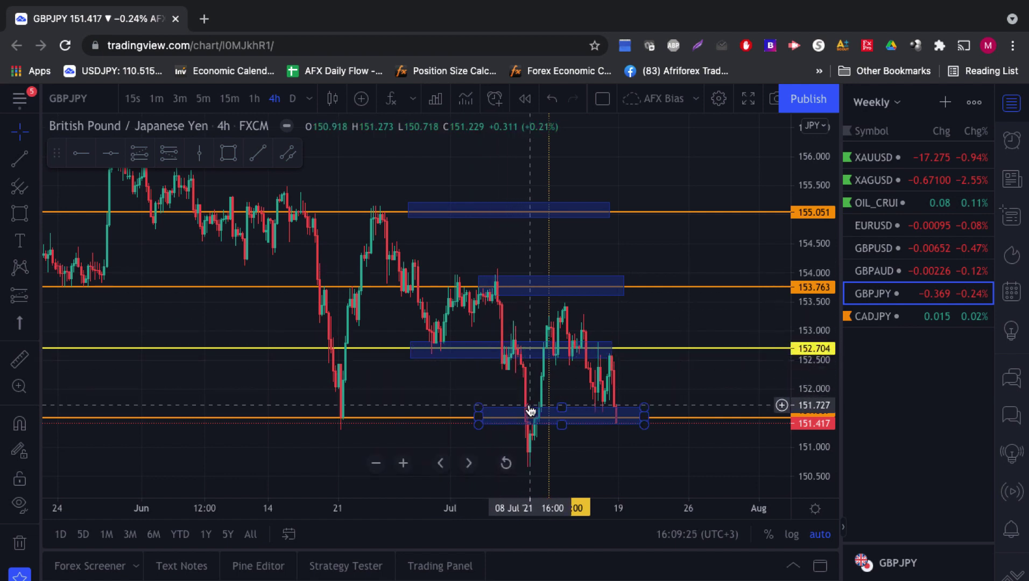
left_click(558, 351)
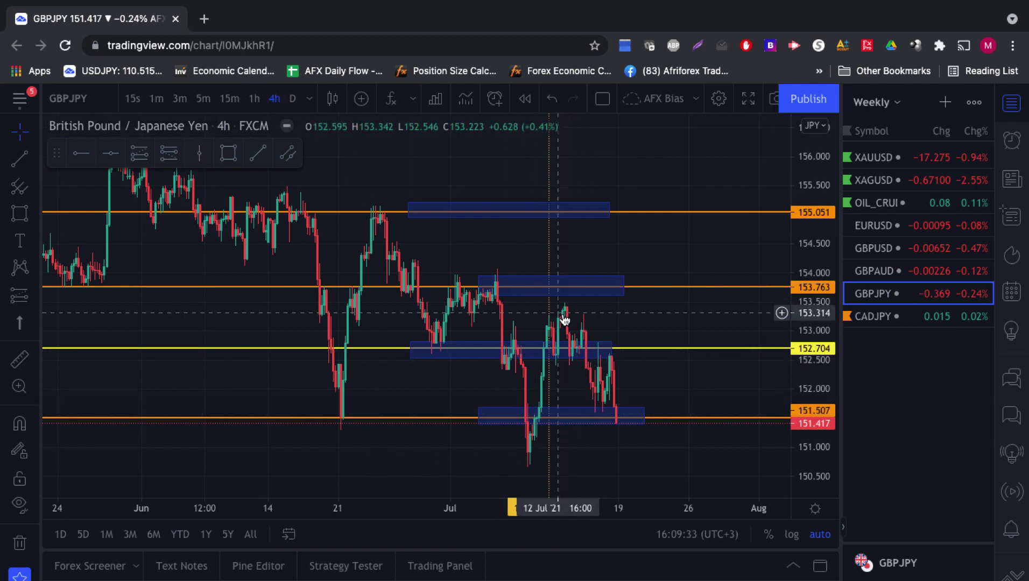
left_click(254, 98)
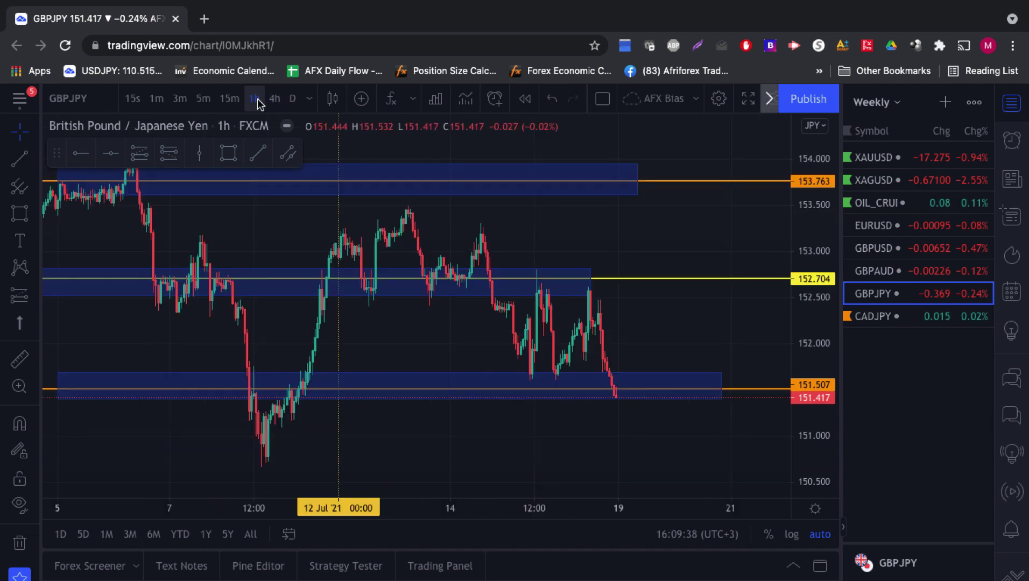
left_click_drag(356, 218, 390, 220)
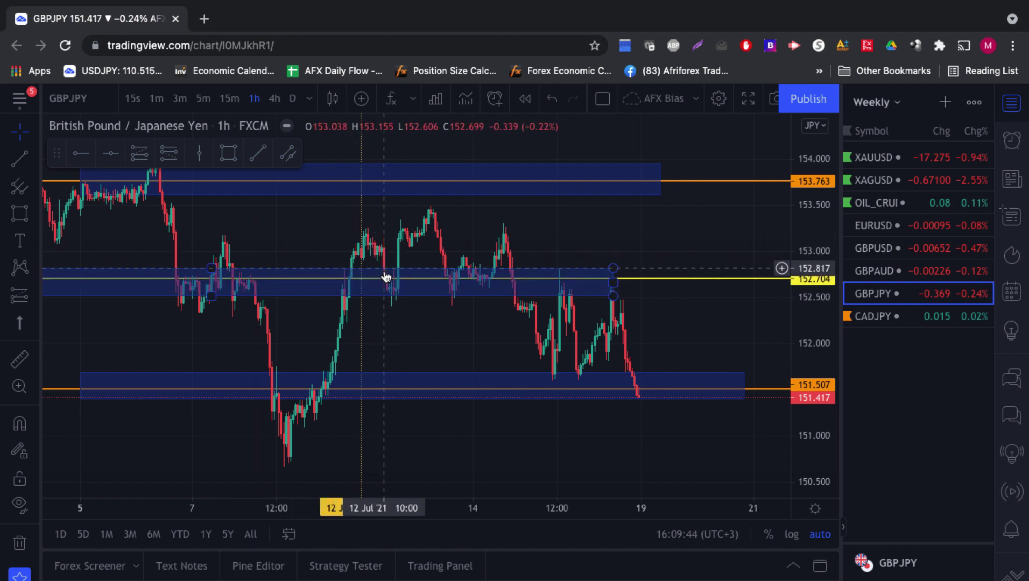
mouse_move(141, 277)
left_mouse_down()
mouse_move(165, 241)
mouse_move(171, 247)
left_mouse_up()
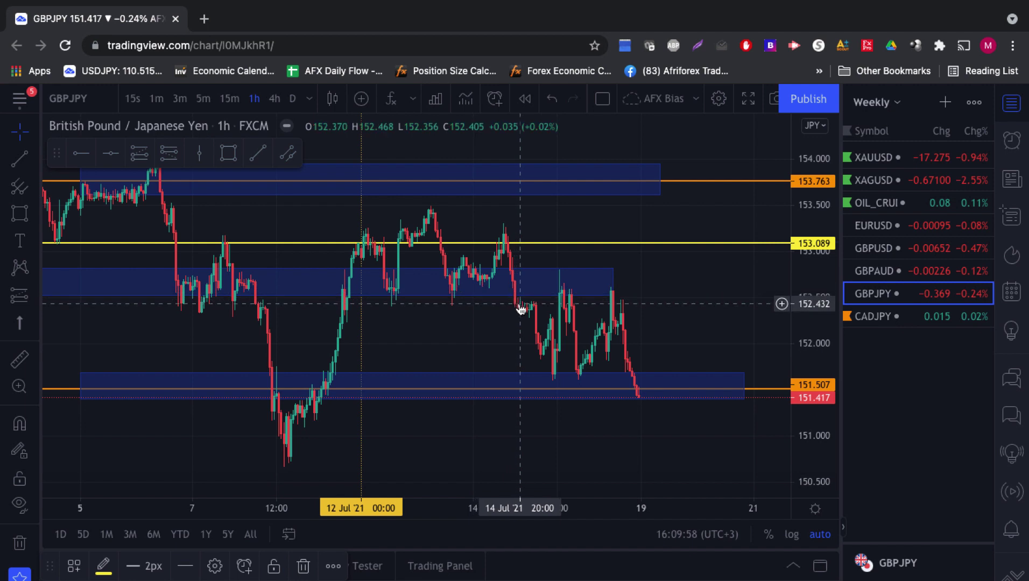
left_click_drag(657, 249, 654, 284)
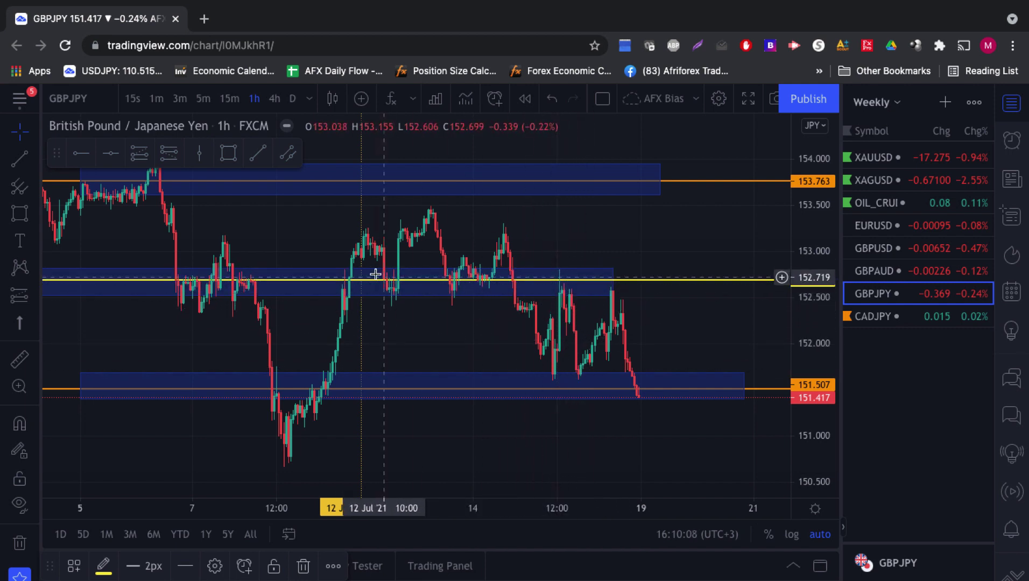
Return GBPJPY to the 4-hour timeframe and extend the zone around the 151.507 line forward to about 23 July.
left_click(274, 99)
left_click_drag(705, 374, 664, 387)
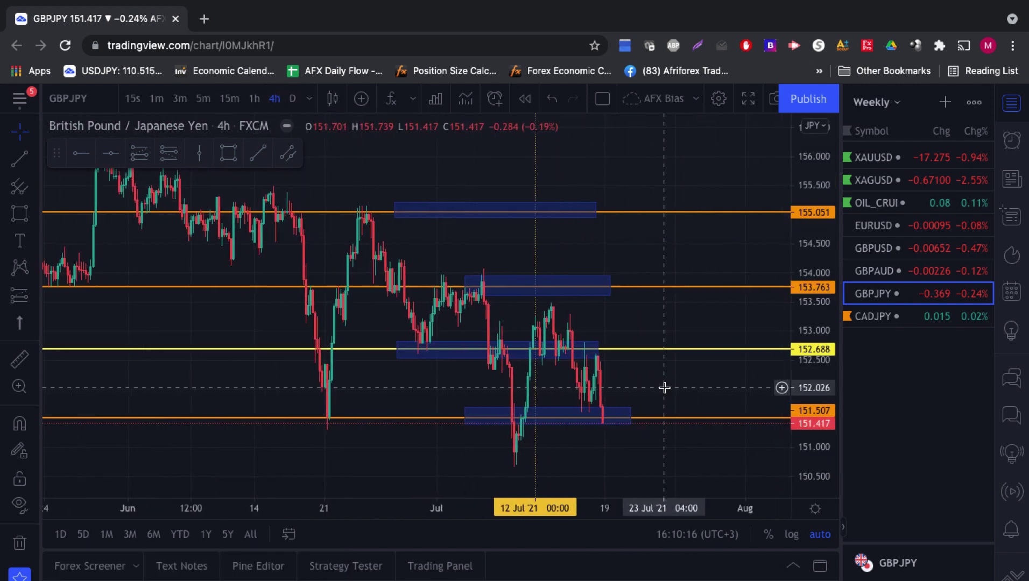
left_click(603, 423)
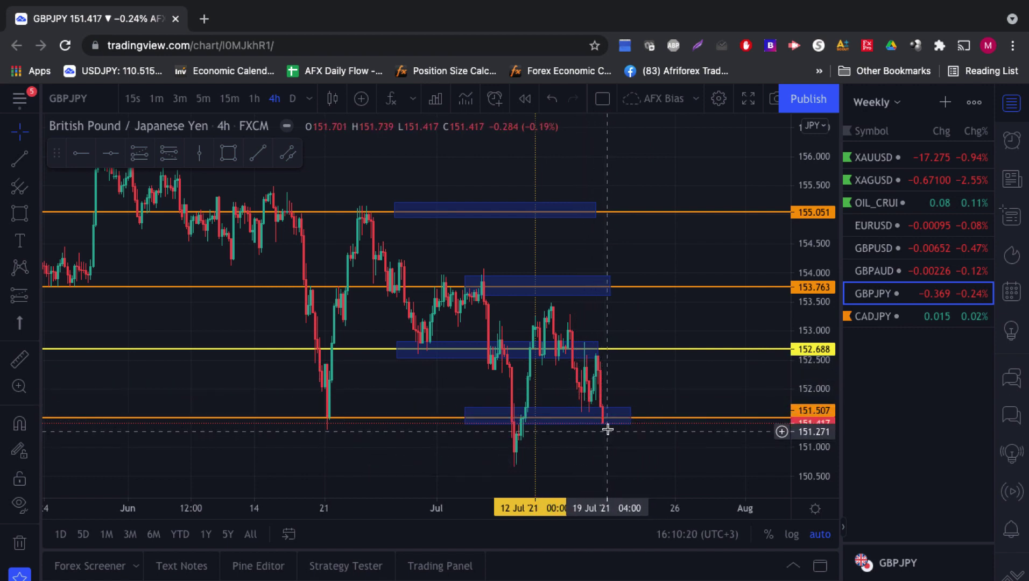
left_click_drag(631, 417, 664, 416)
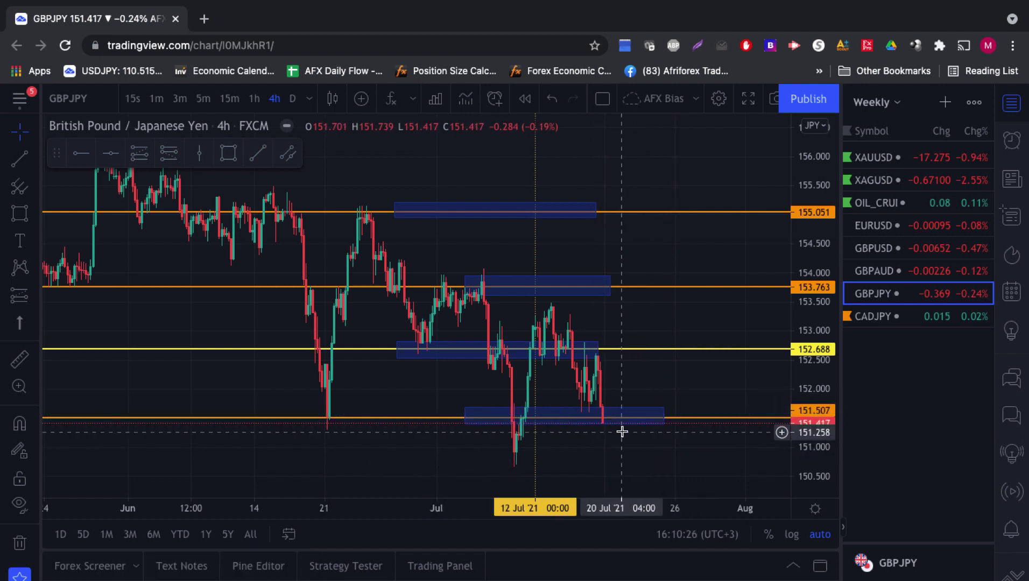
left_click(621, 427)
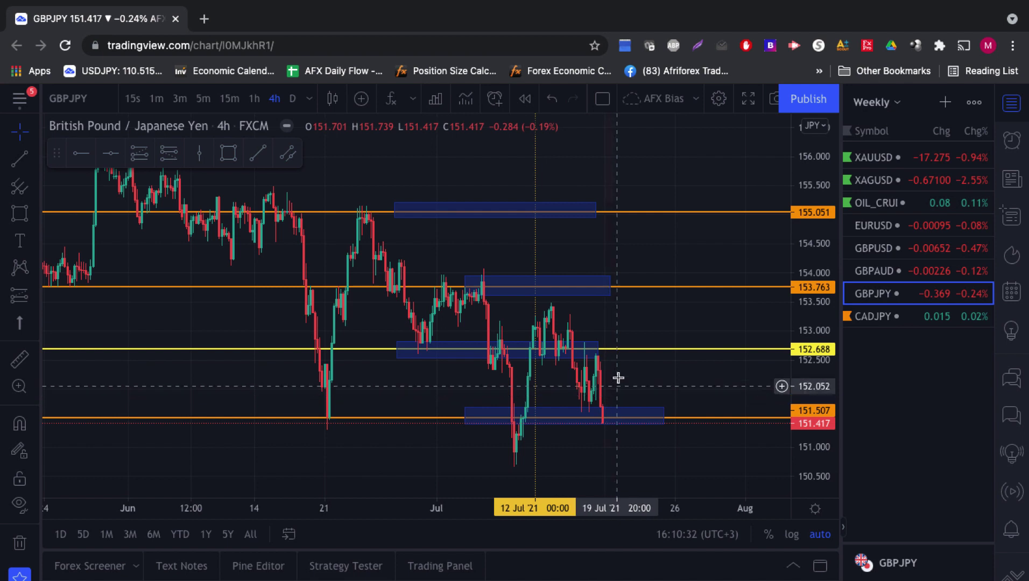
Extend the GBPJPY zone around the yellow 152.688 line forward in time past the latest candle.
left_click(596, 355)
left_click_drag(599, 351, 674, 347)
left_click(651, 360)
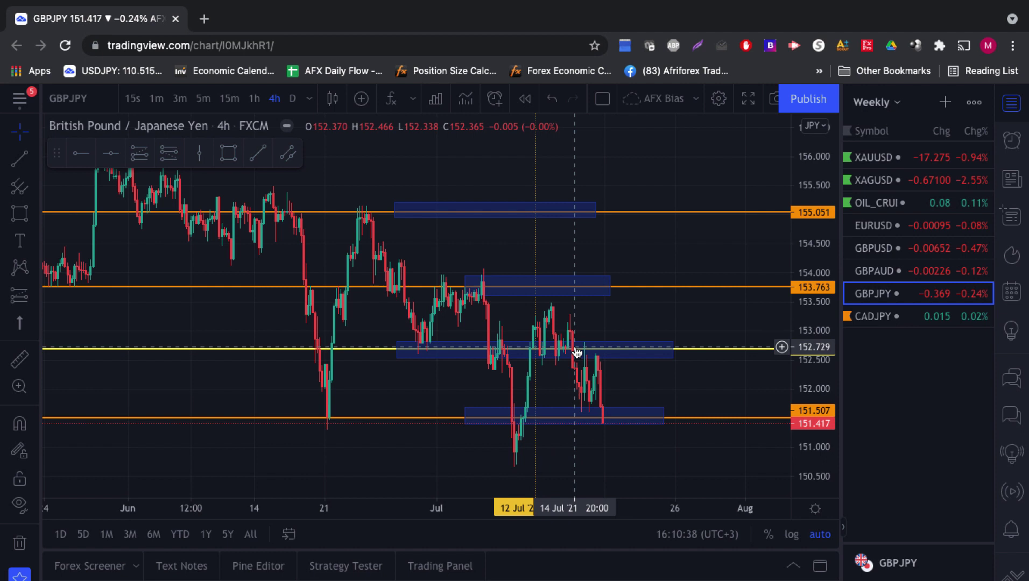
Extend the GBPJPY zone just below 154.000 forward in time and move its orange line to 153.828.
mouse_move(634, 294)
left_mouse_down()
mouse_move(635, 284)
mouse_move(687, 285)
left_mouse_up()
left_click(612, 286)
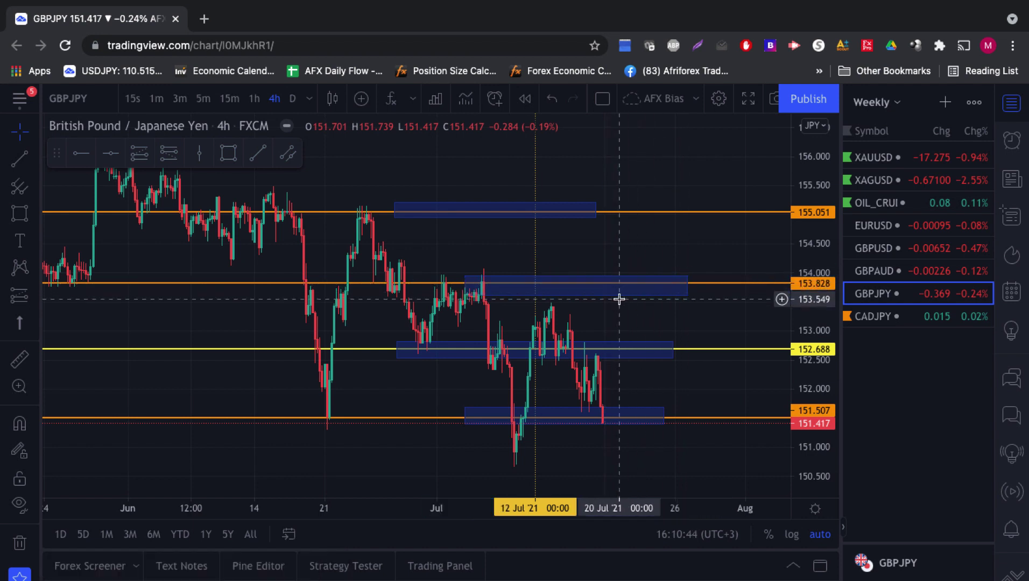
left_click(470, 264)
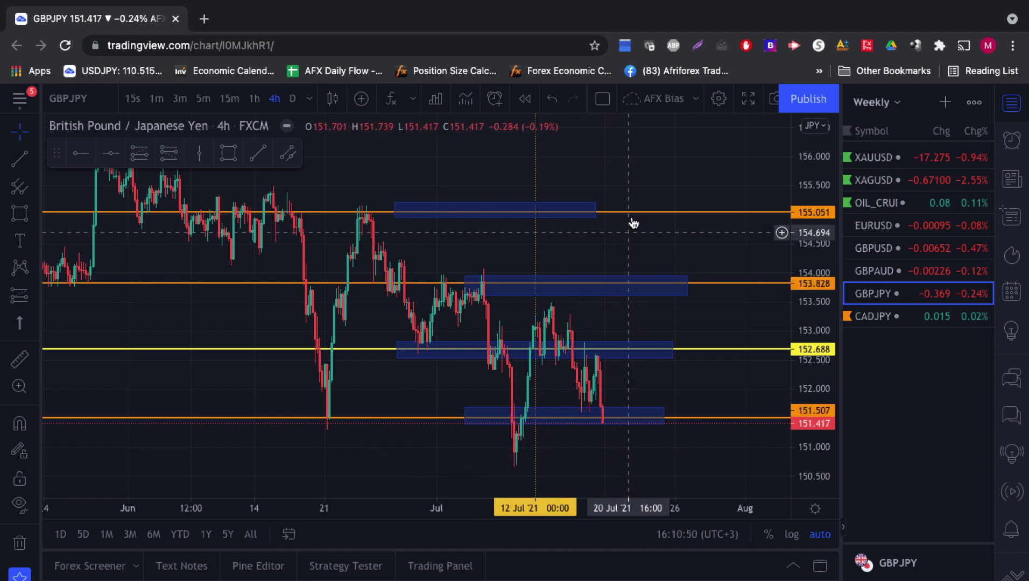
Delete the 155.051 line and the zone around it on GBPJPY.
left_click(654, 213)
key("Delete")
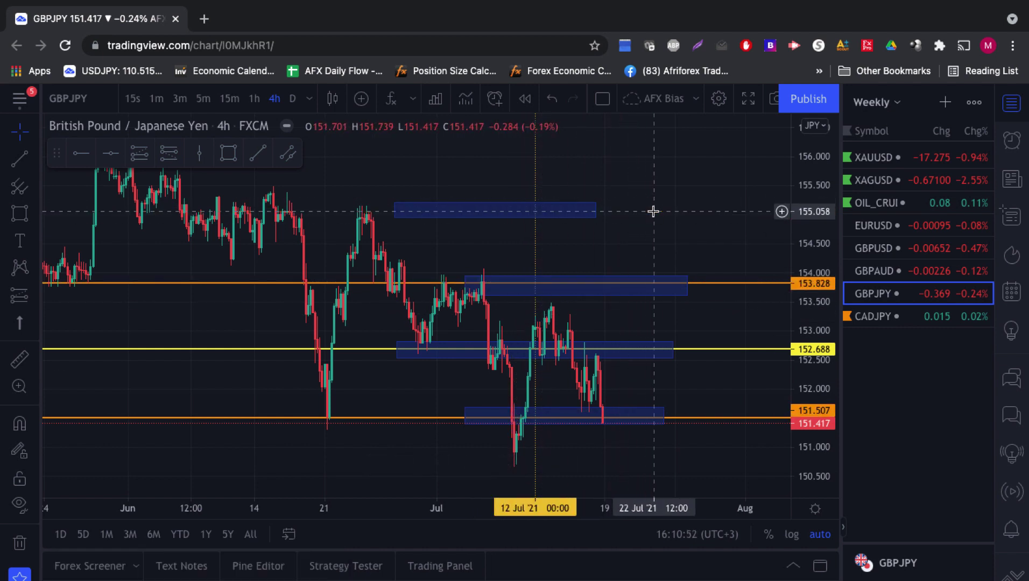
left_click(593, 216)
key("Delete")
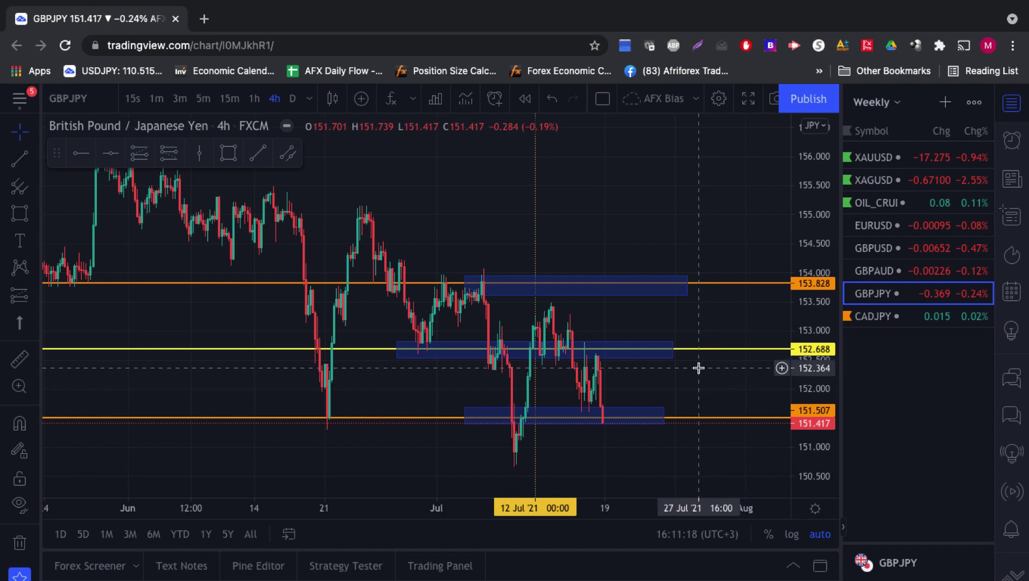
Open the CADJPY chart and examine the two zones along the 88.250 line against recent price action.
key("Down")
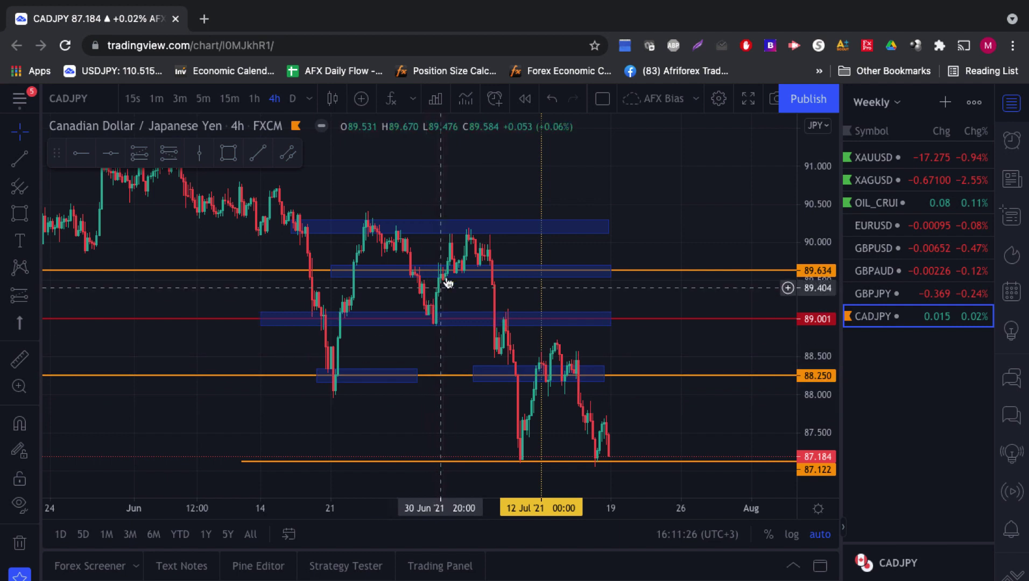
scroll(604, 202, "right", 3)
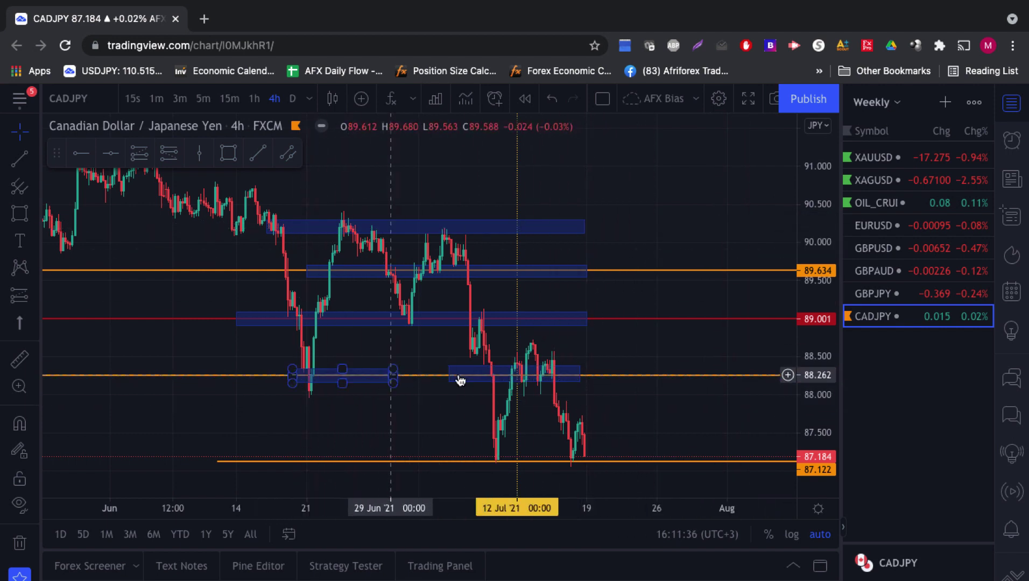
left_click(490, 372)
key("Escape")
left_click(519, 380)
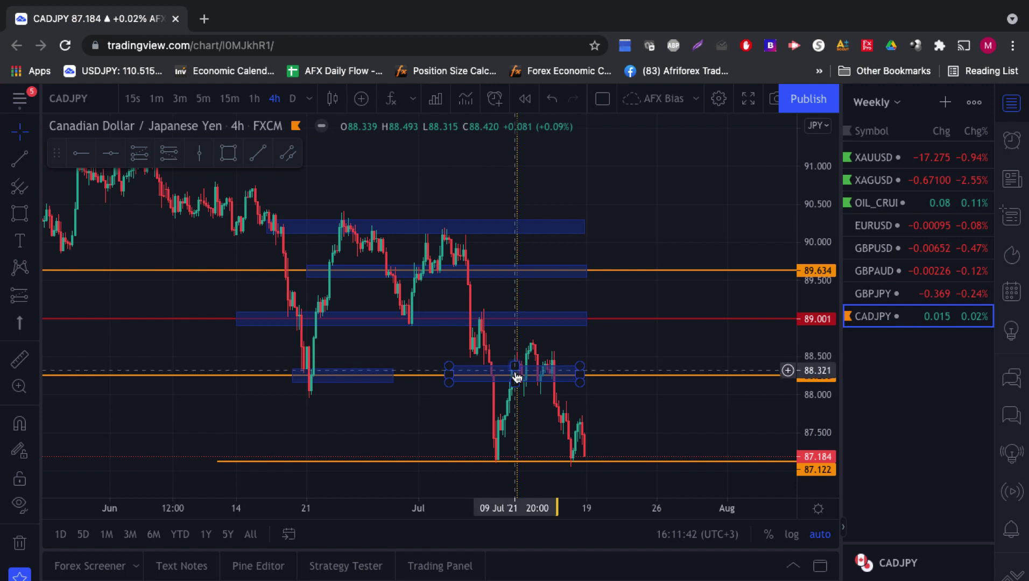
key("Escape")
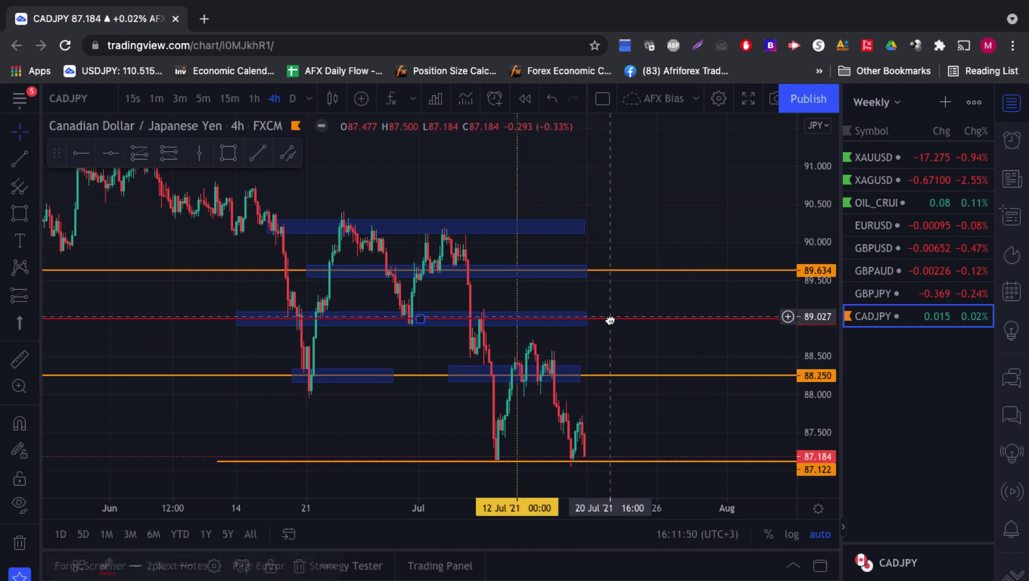
Reposition the red CADJPY line, trying 88.683 before settling on 88.991 inside its zone.
left_click_drag(612, 322, 599, 340)
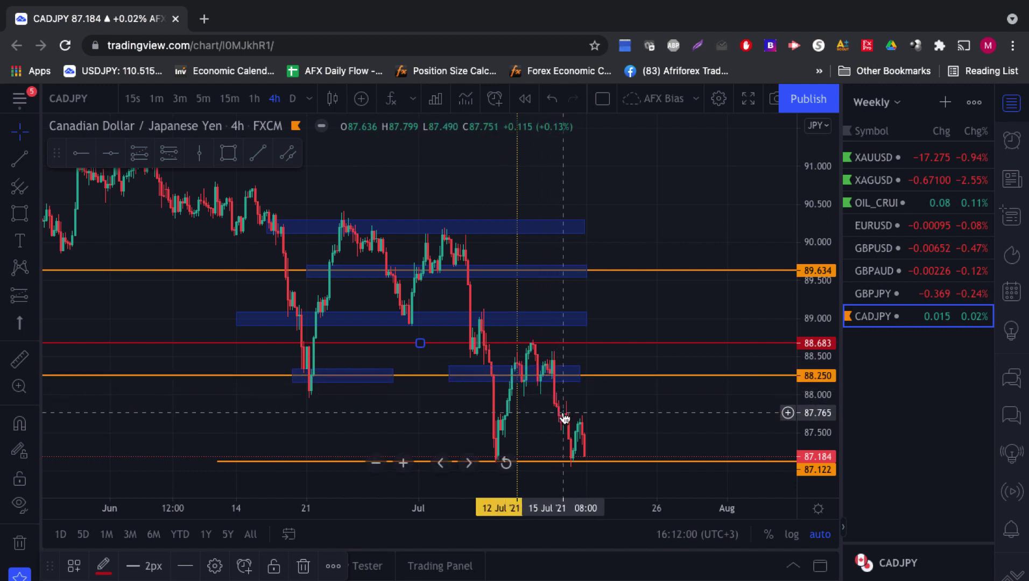
left_click(530, 372)
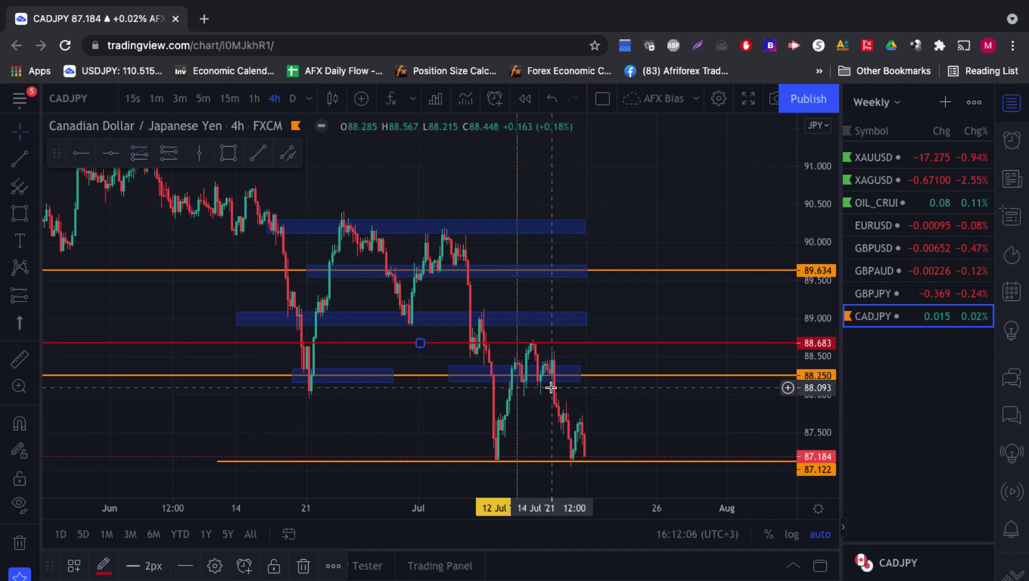
left_click_drag(583, 344, 592, 320)
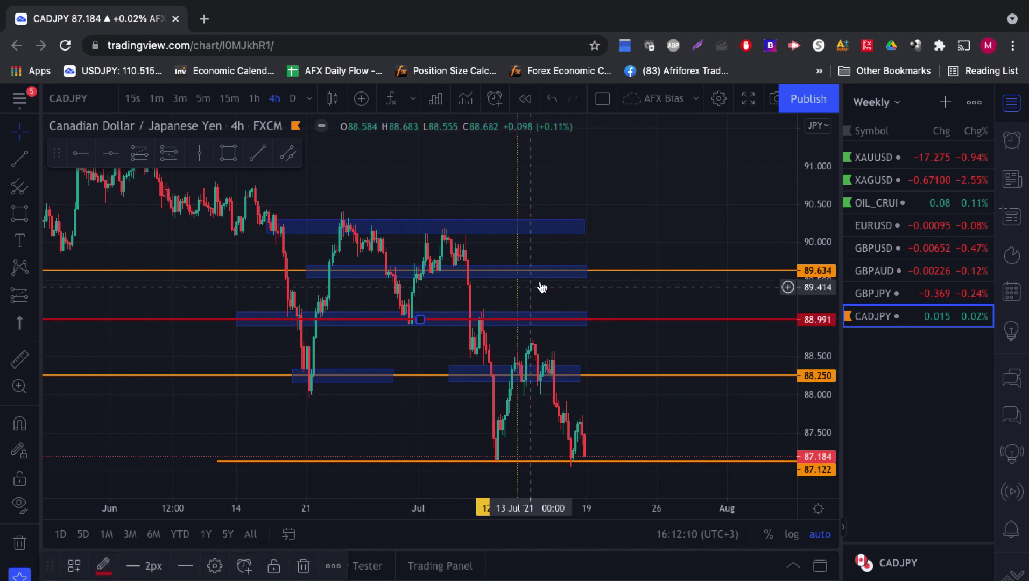
Delete the 89.634 line with its zone, the uppermost zone near 90.2 and the older June zone at 88.250 on CADJPY.
left_click(573, 279)
key("Delete")
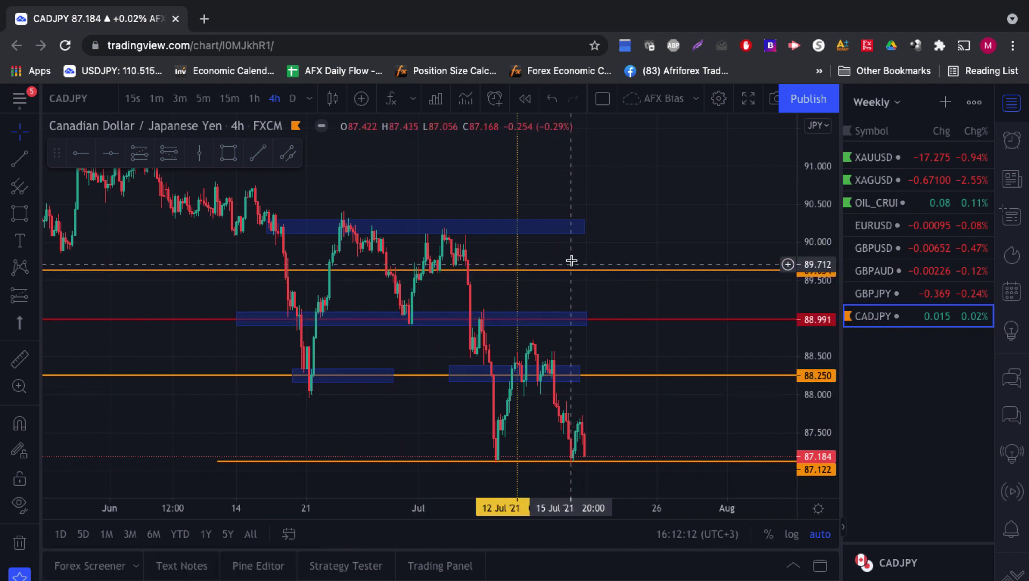
left_click(577, 228)
key("Delete")
left_click(596, 270)
key("Delete")
left_click(351, 369)
key("Delete")
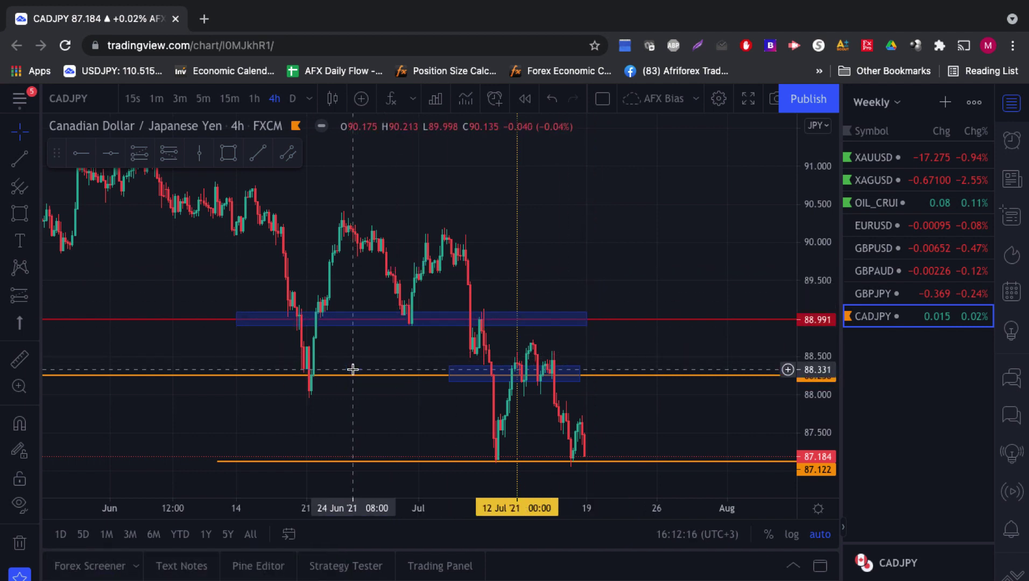
Extend the CADJPY zone around the red 88.991 line forward in time past the latest candle.
left_click(577, 323)
left_click_drag(587, 320, 664, 320)
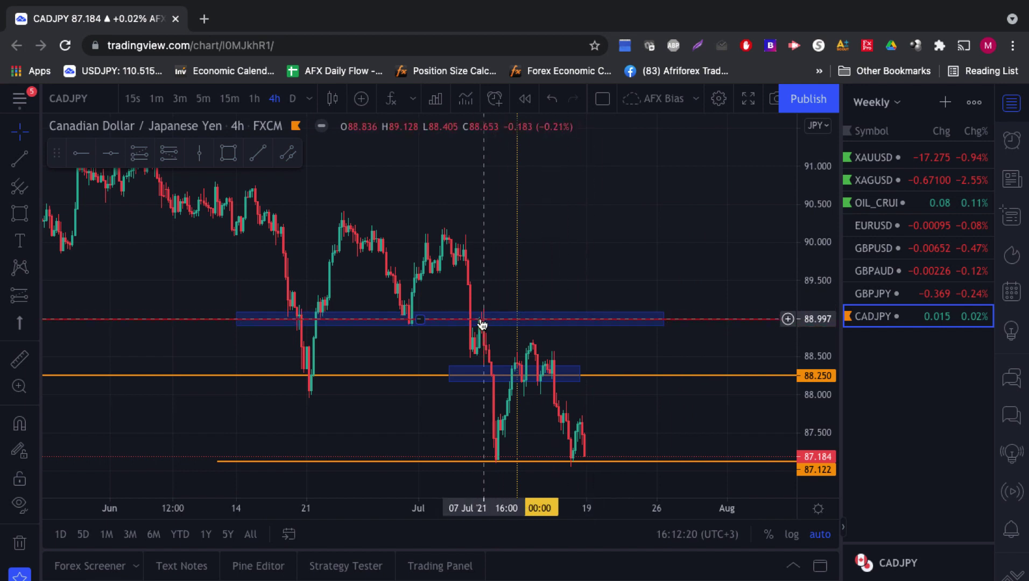
Extend the CADJPY zone around the orange 88.250 line forward in time past the latest candle.
left_click(576, 319)
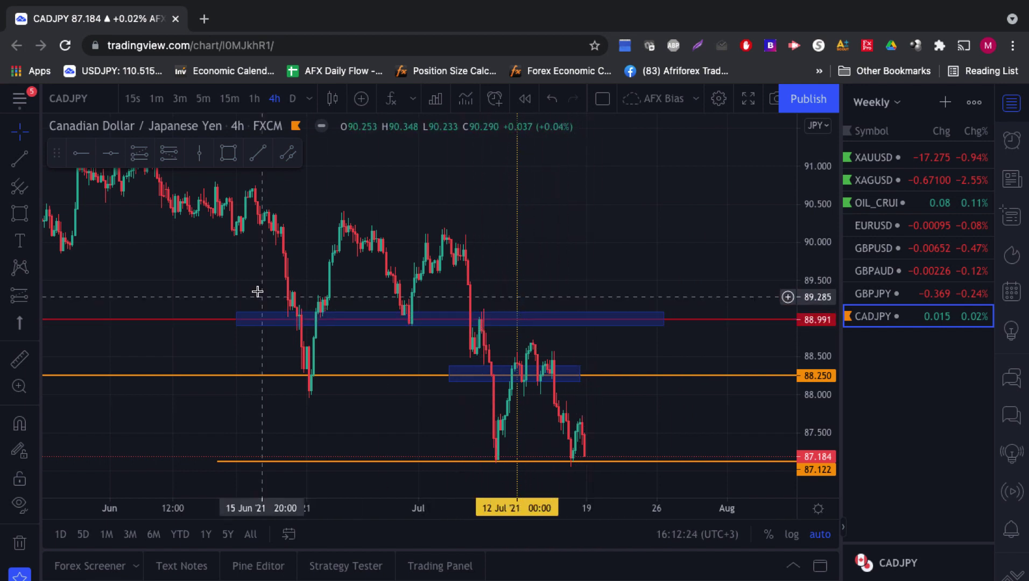
left_click(583, 373)
left_click_drag(583, 374, 674, 374)
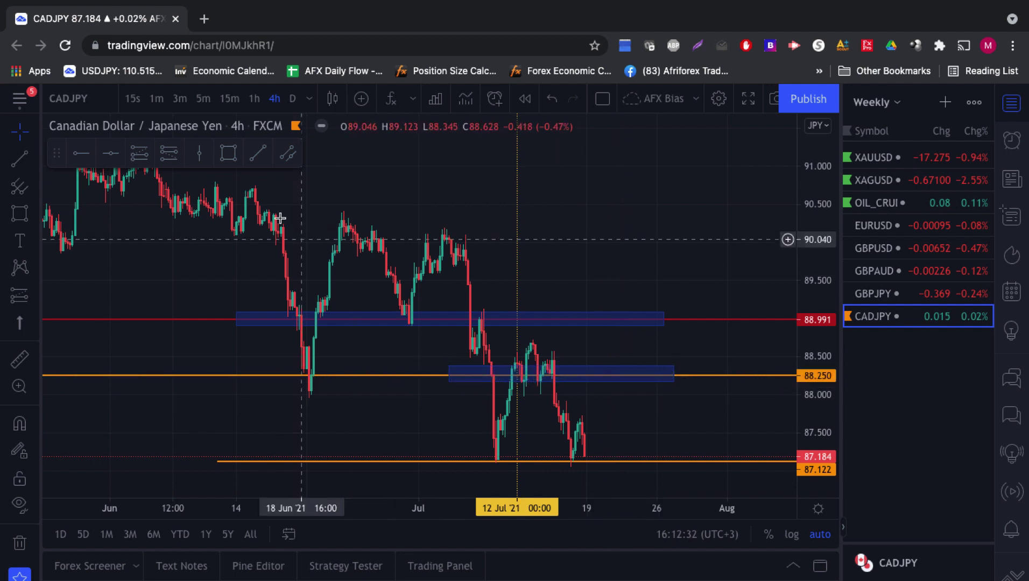
Draw a rectangular zone around the CADJPY 87.122 support line, from the 7 July low to past the latest candle.
left_click(228, 154)
left_click(486, 452)
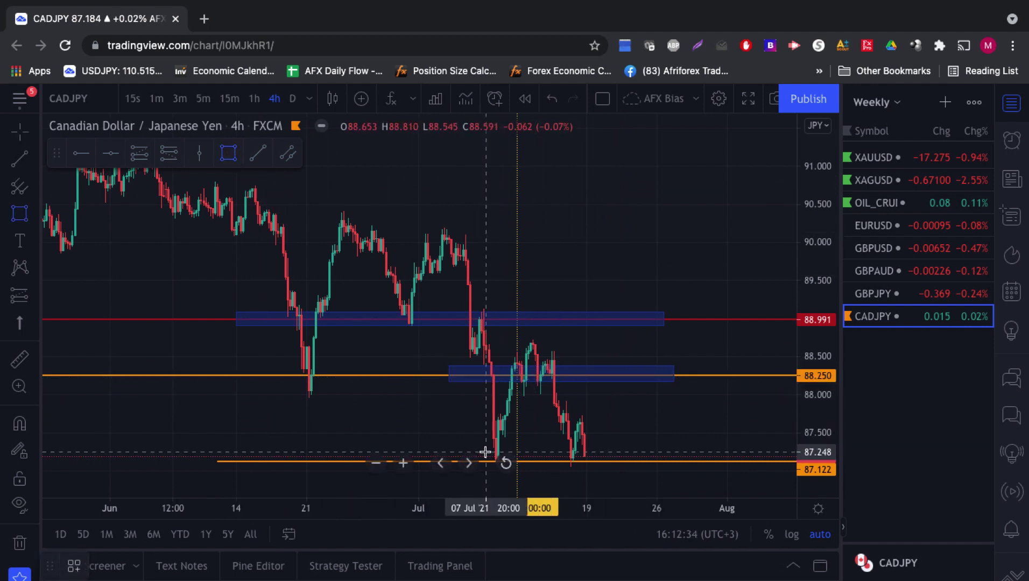
left_click(692, 467)
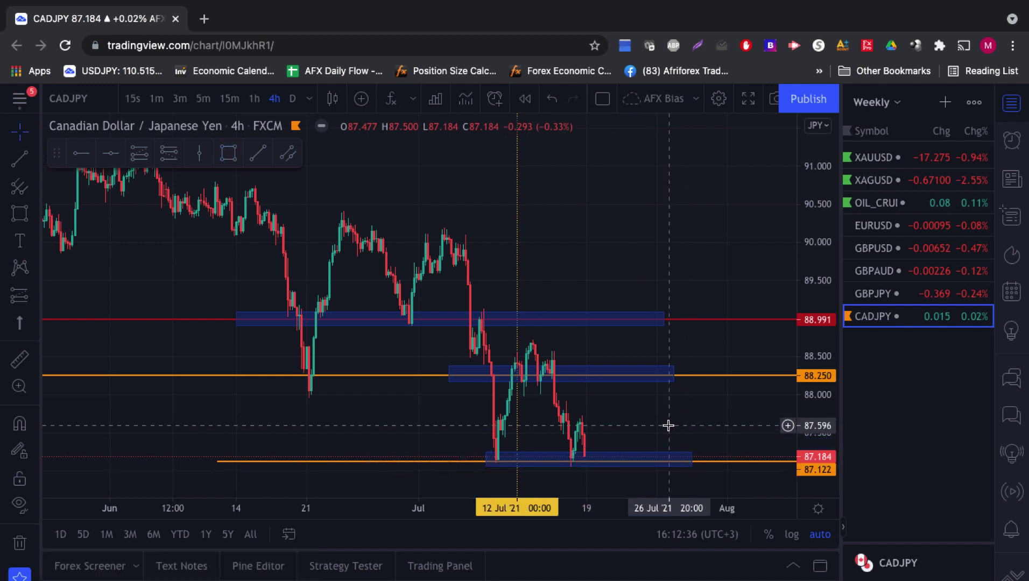
left_click(582, 469)
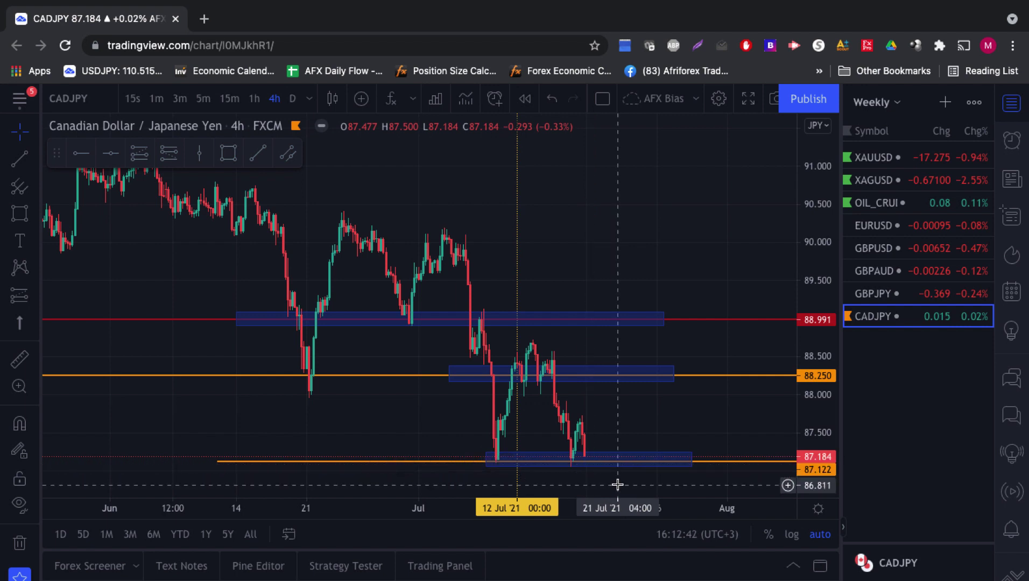
left_click(633, 460)
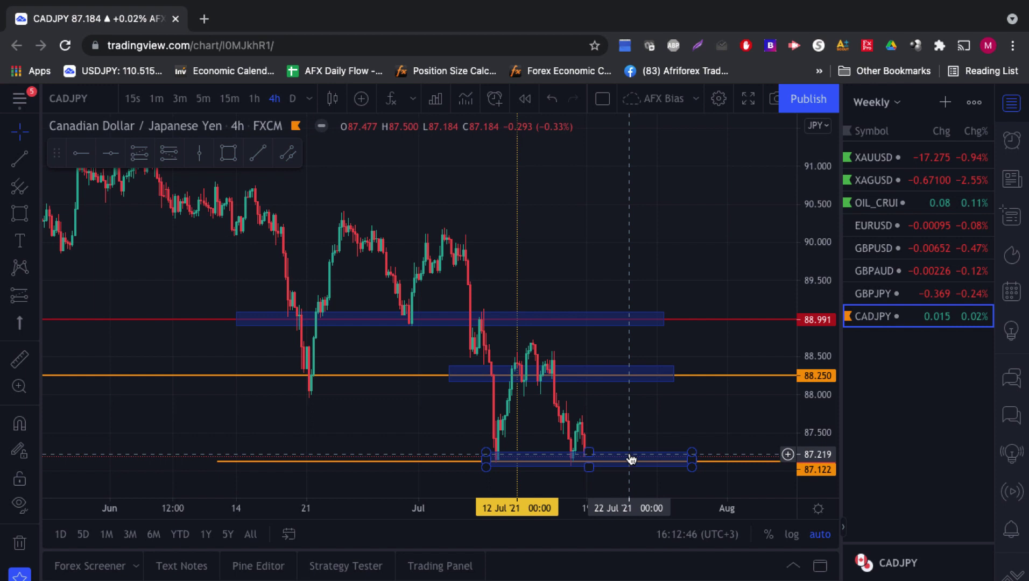
left_click(651, 439)
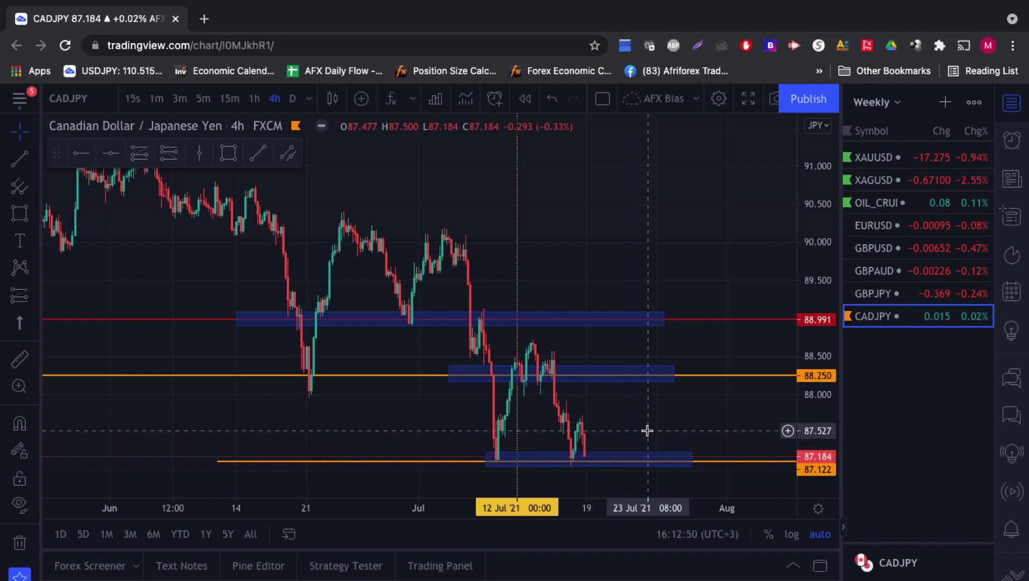
Open the crude oil chart and lower its uppermost orange line to 75.00, near the mid-July highs.
left_click(881, 204)
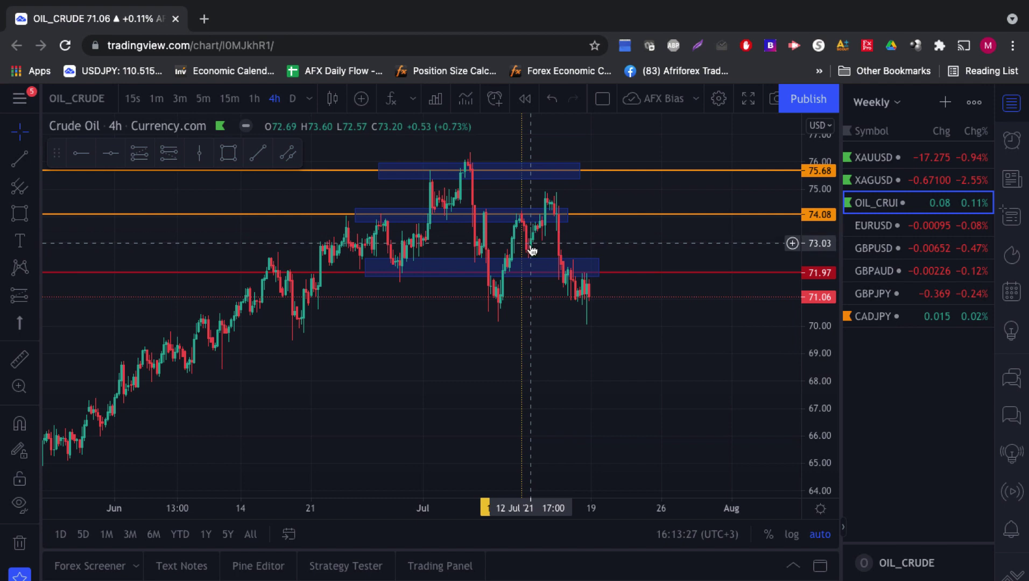
scroll(532, 245, "up", 1)
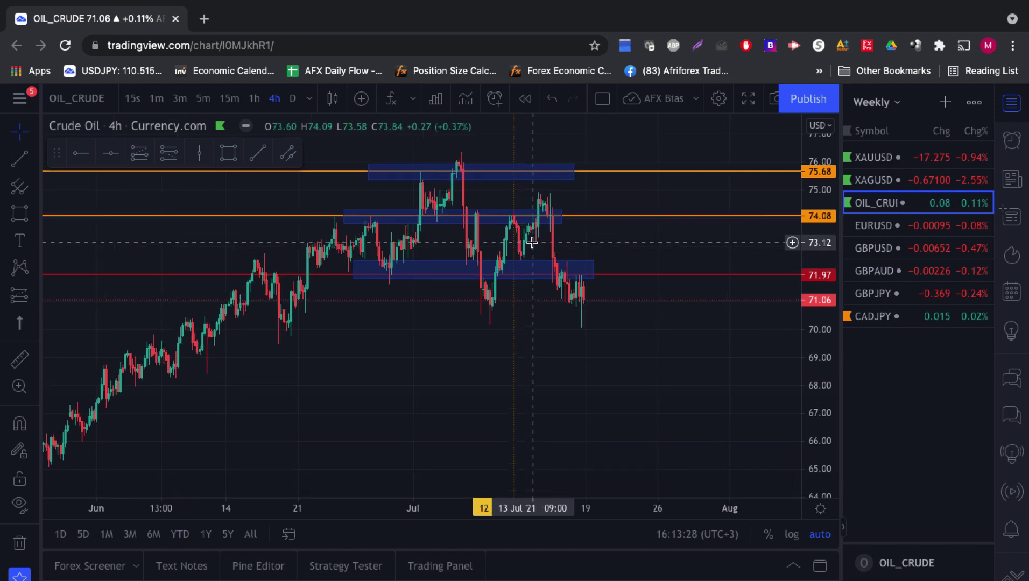
left_click(546, 215)
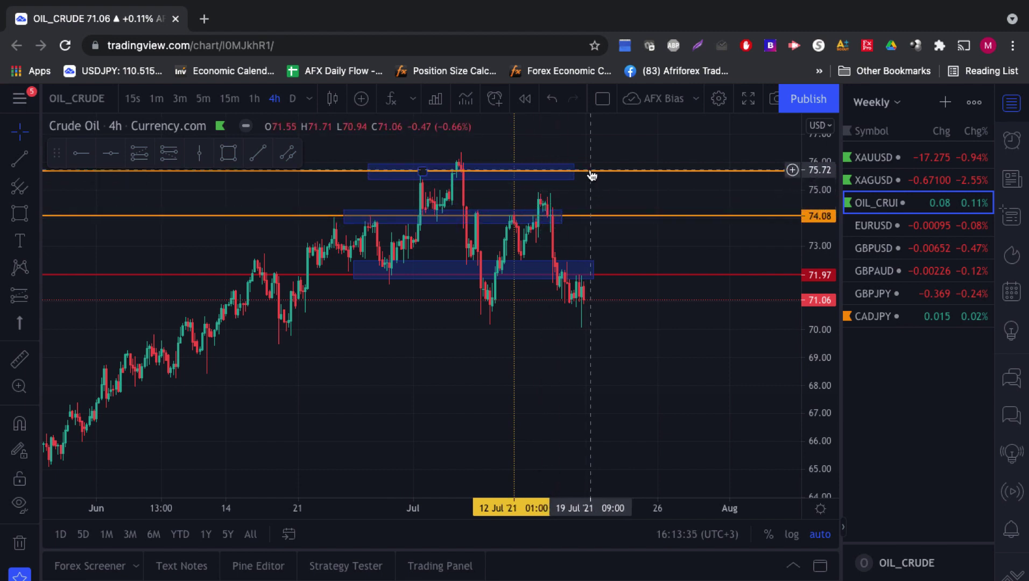
mouse_move(595, 177)
left_mouse_down()
mouse_move(593, 193)
mouse_move(437, 199)
left_mouse_up()
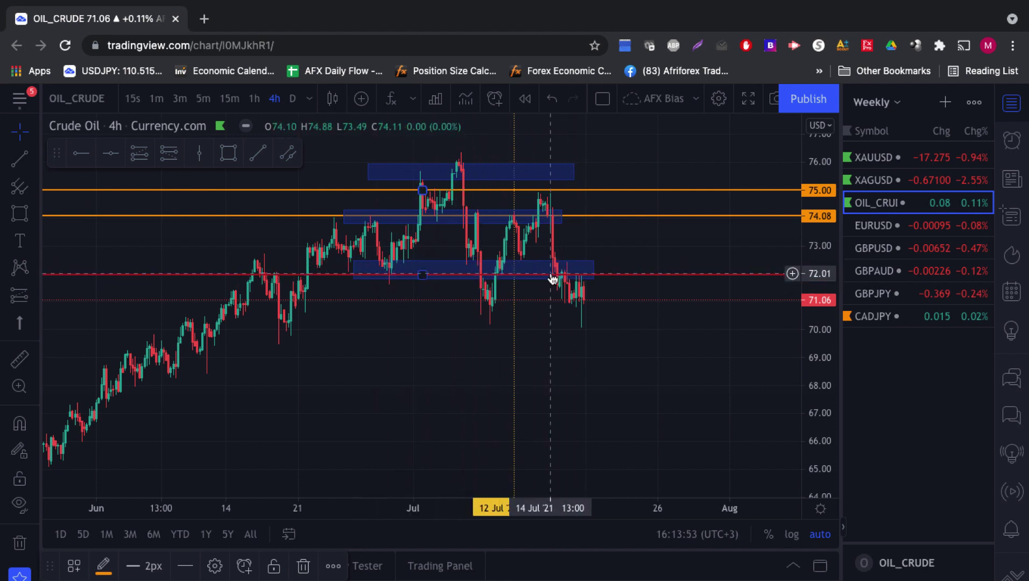
scroll(552, 286, "up", 2)
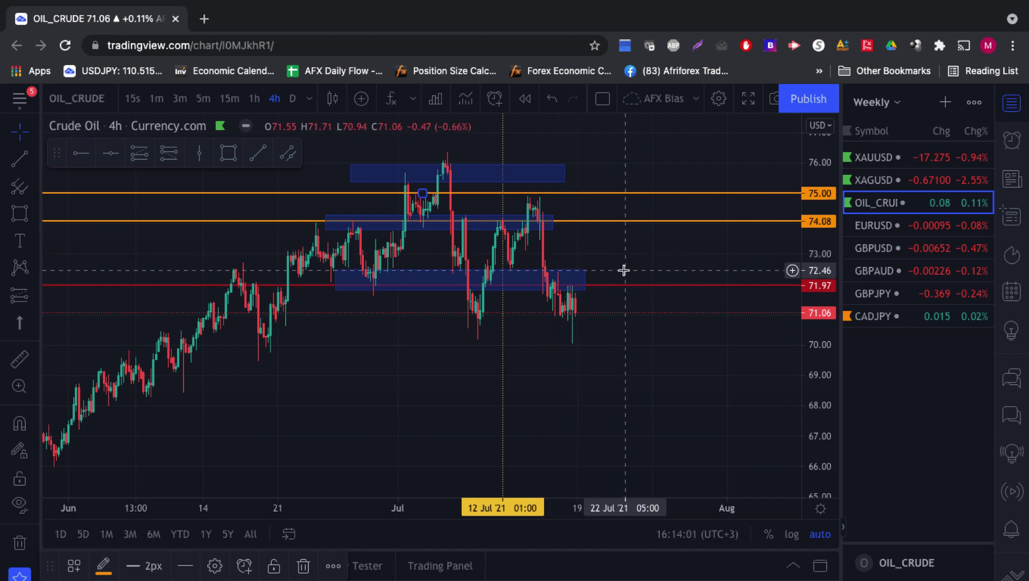
Move crude oil's orange 74.08 line down to about 70.74 and raise the red line to 74.63.
left_click_drag(591, 226, 598, 326)
left_click_drag(620, 285, 623, 205)
left_click(483, 220)
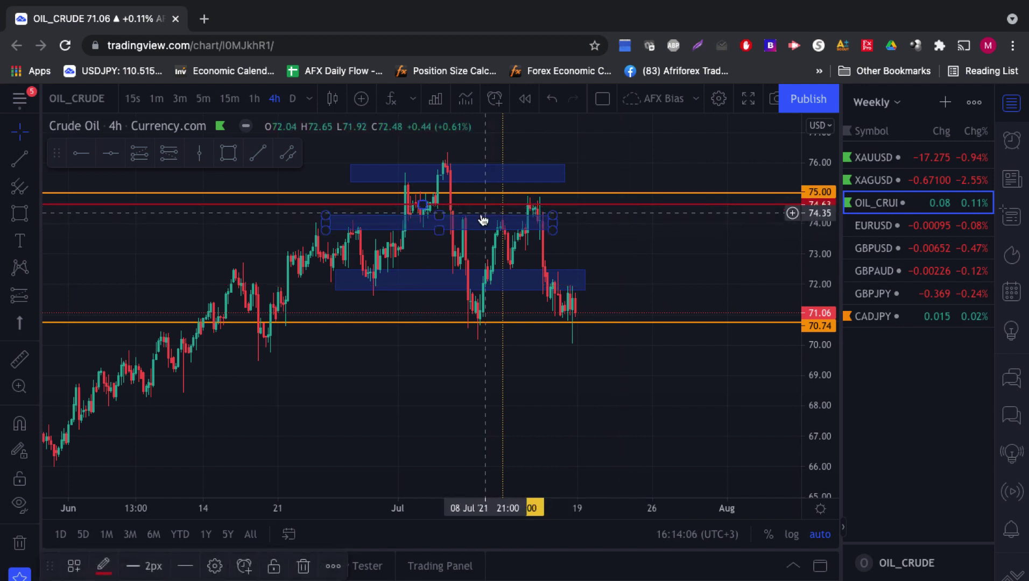
left_click(570, 209)
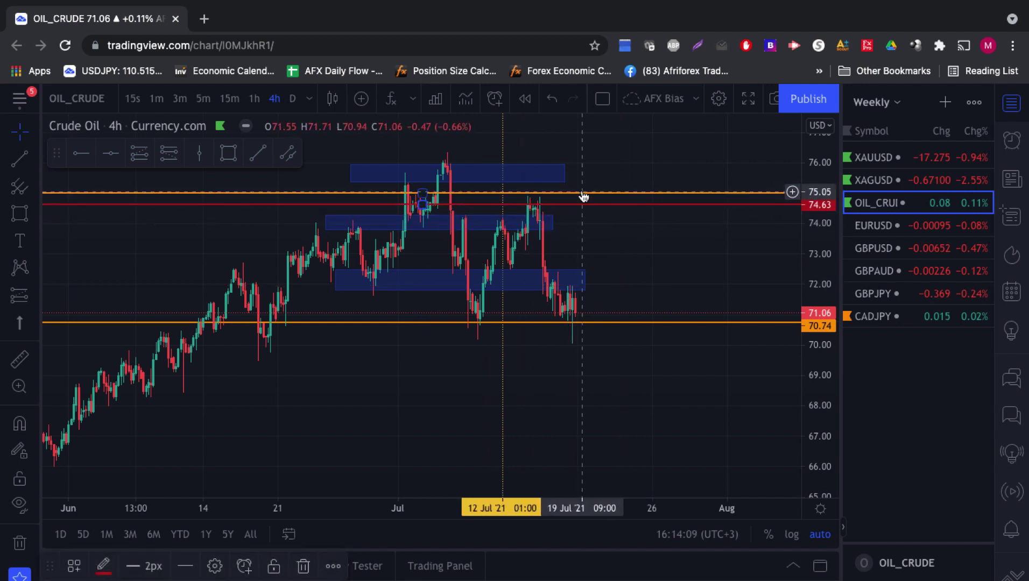
Lower crude oil's orange 75.00 line to 72.21 and the lowest orange line to 70.07, at the recent wick lows.
left_click_drag(593, 194, 574, 279)
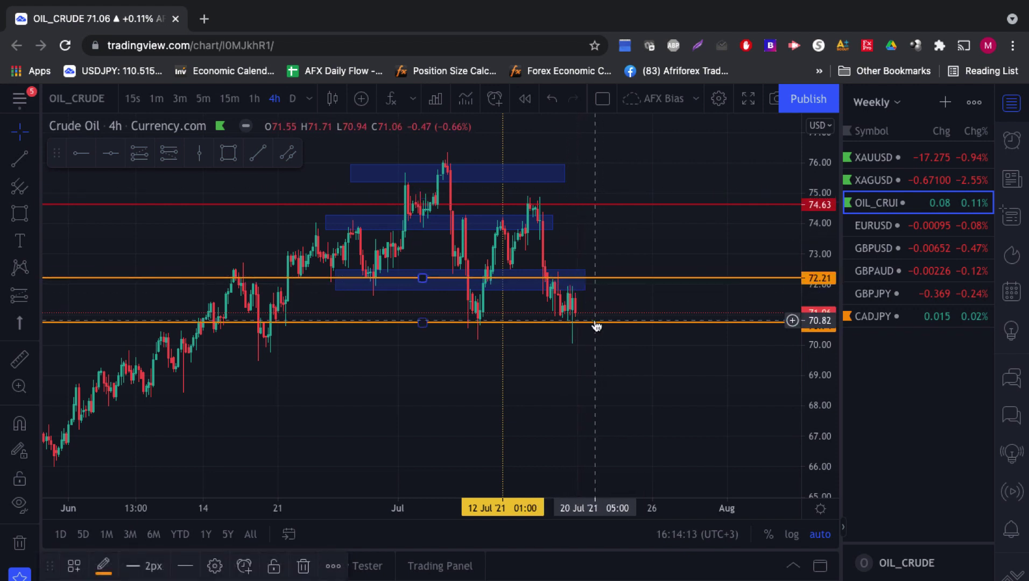
left_click_drag(597, 323, 588, 340)
left_click(590, 342)
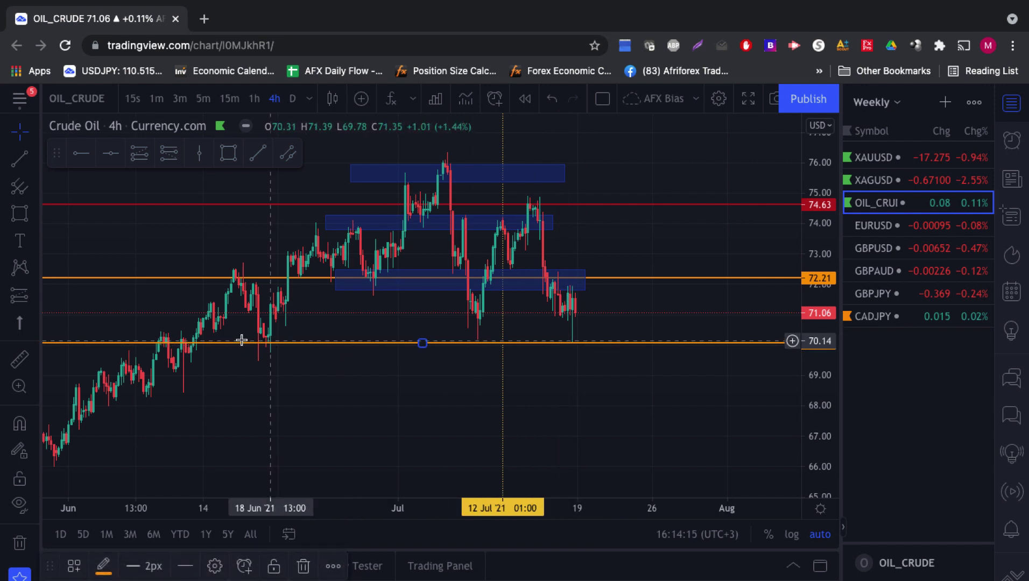
left_click(593, 324)
scroll(593, 324, "right", 3)
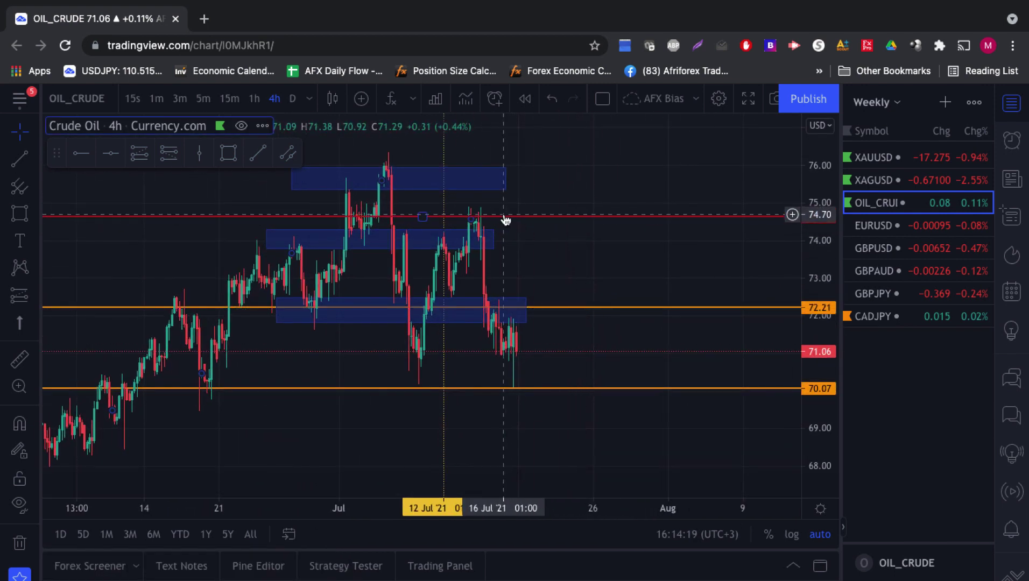
Delete the two upper crude oil zones, near 74.00 and just below 76.00.
left_click(491, 241)
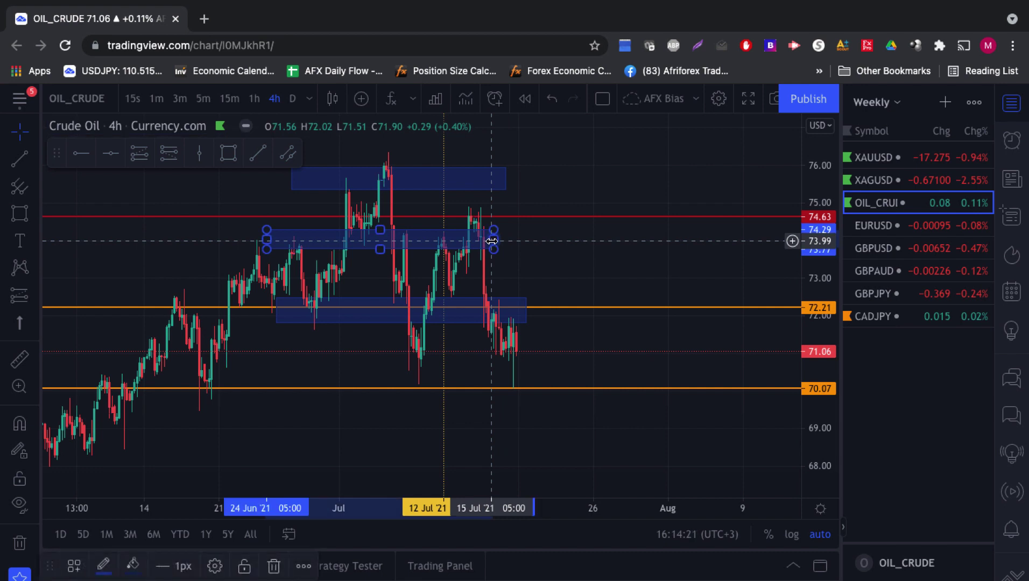
key("Delete")
left_click(492, 181)
key("Delete")
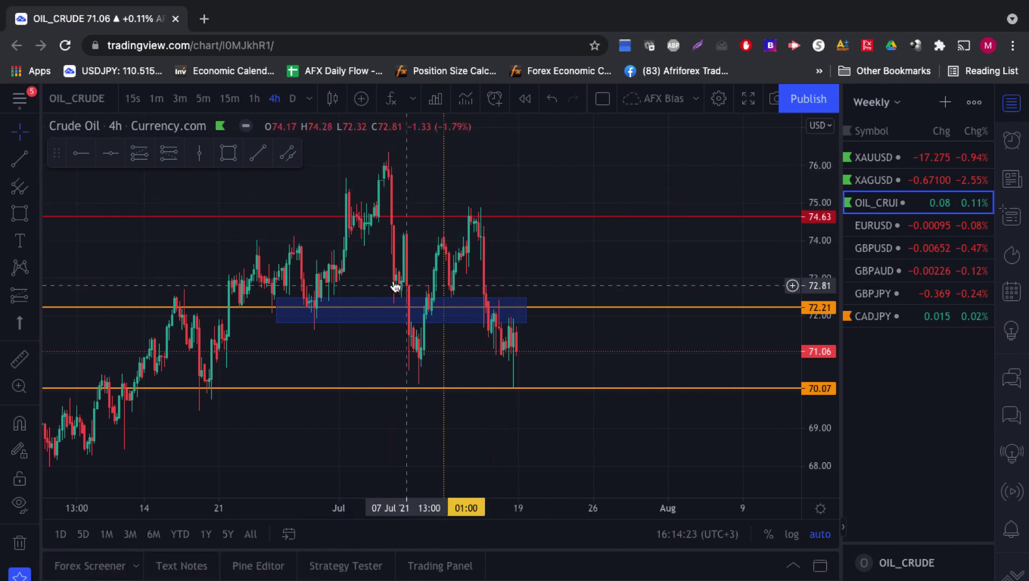
Extend the crude oil zone around the 72.21 line forward in time to about 30 July.
left_click_drag(526, 310, 659, 319)
left_click(616, 274)
left_click(575, 356)
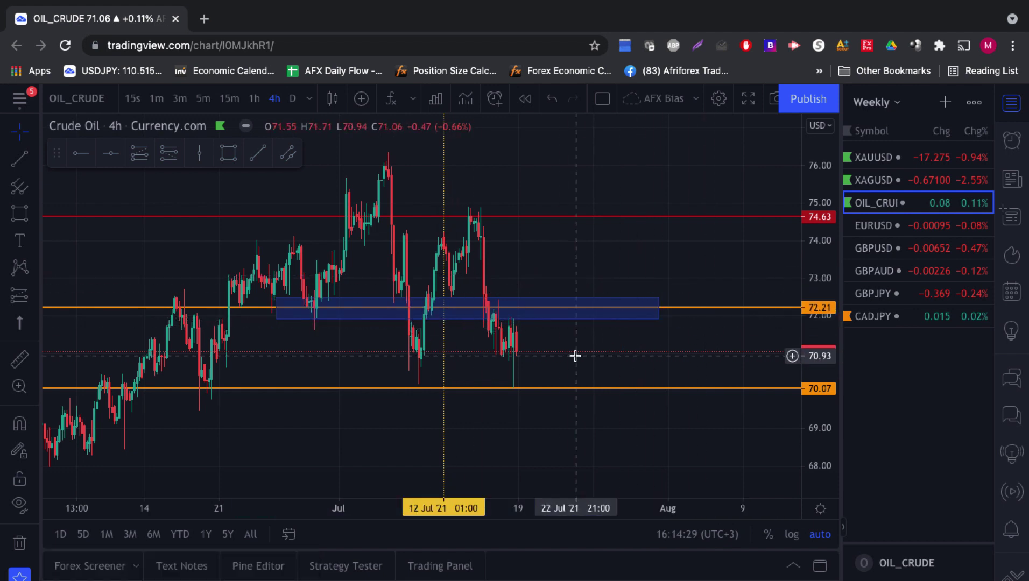
Draw rectangular zones around crude oil's red 74.63 line and orange 70.07 line, from 12 July to about 30 July.
left_click(229, 153)
mouse_move(451, 207)
left_mouse_down()
mouse_move(467, 218)
mouse_move(663, 229)
left_mouse_up()
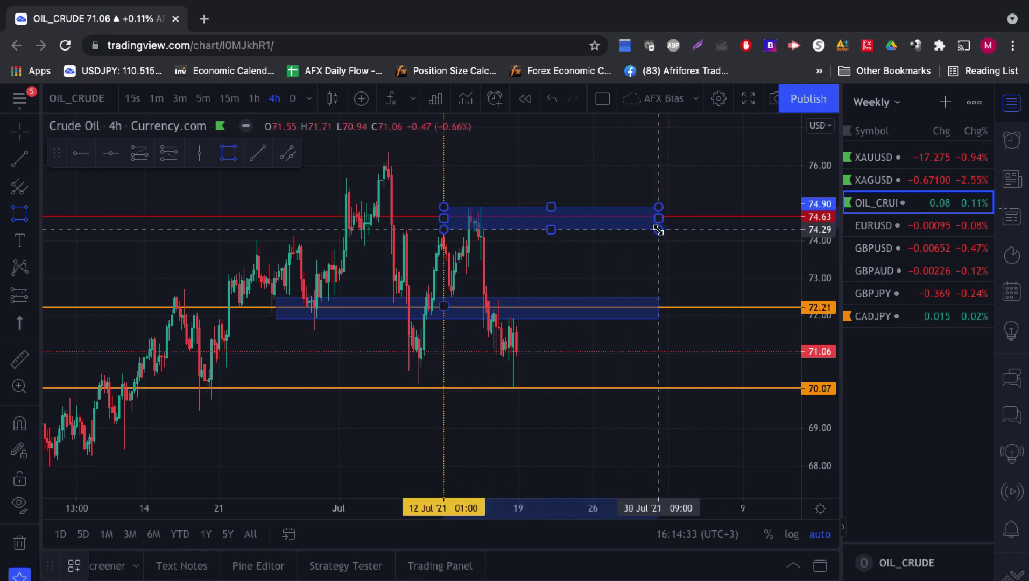
left_click(584, 248)
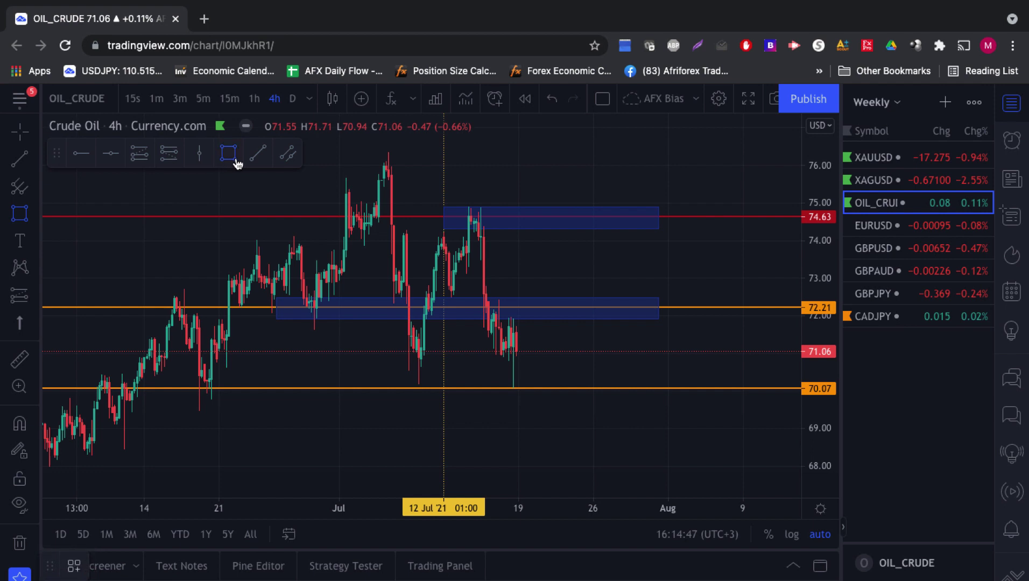
left_click_drag(446, 376, 667, 403)
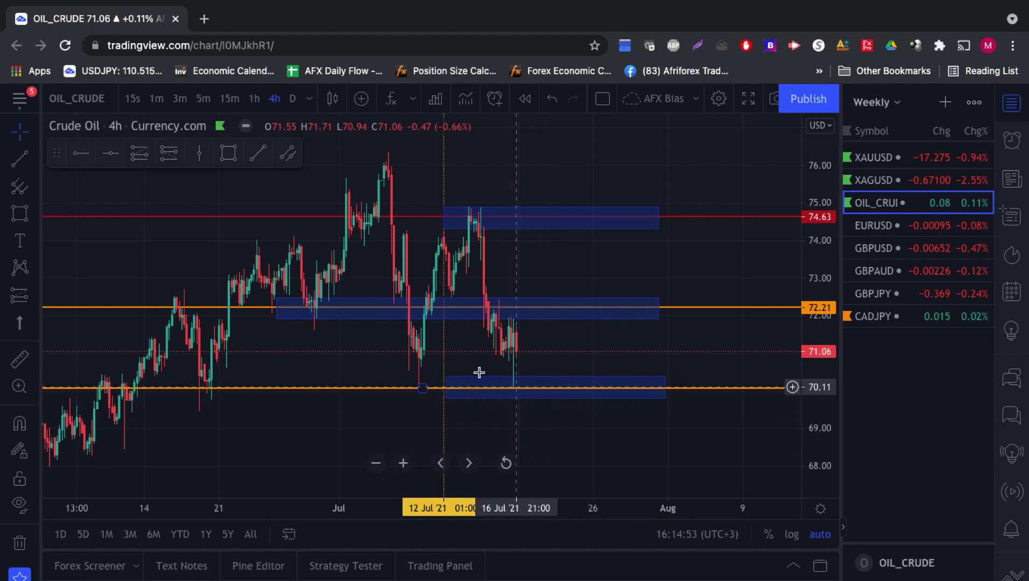
left_click(533, 389)
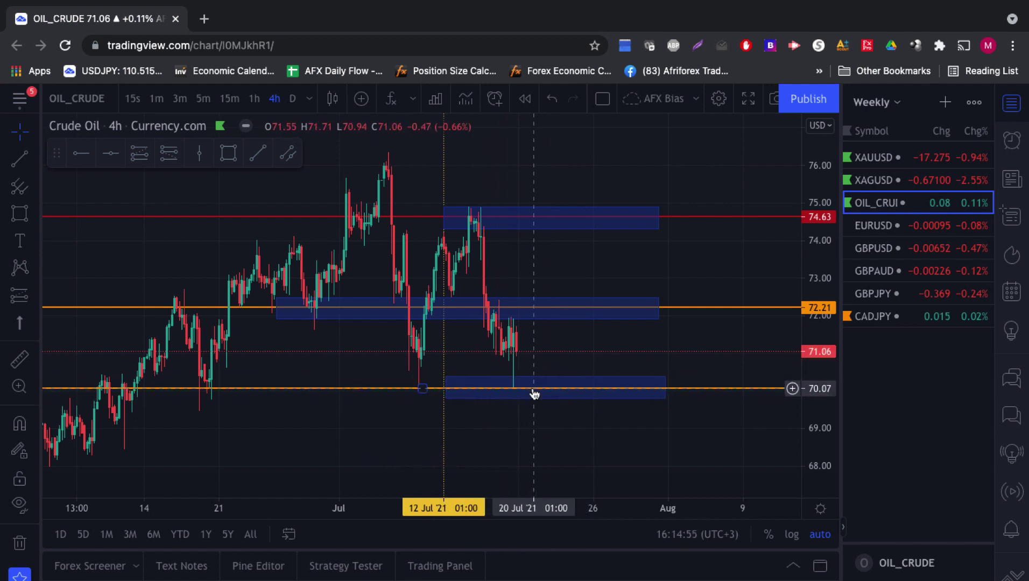
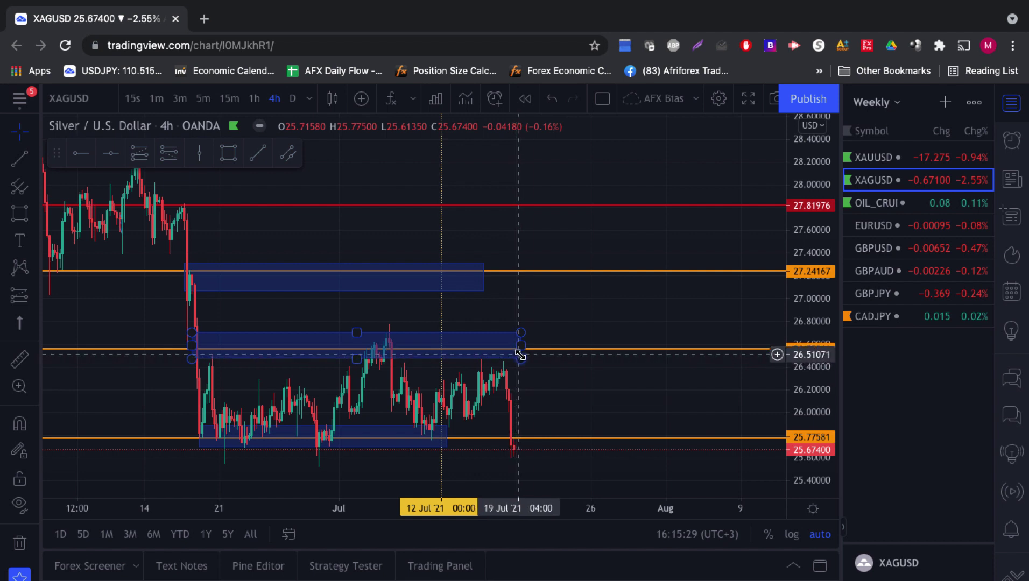
On the XAGUSD chart, lower the middle orange line to about 26.419, in line with the recent highs.
left_click(538, 350)
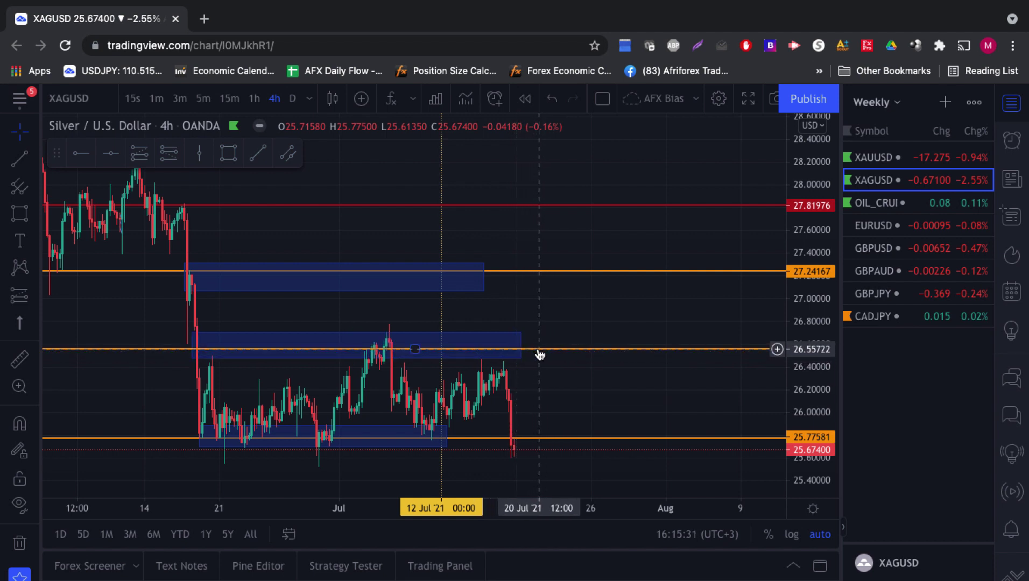
left_click_drag(540, 355, 535, 371)
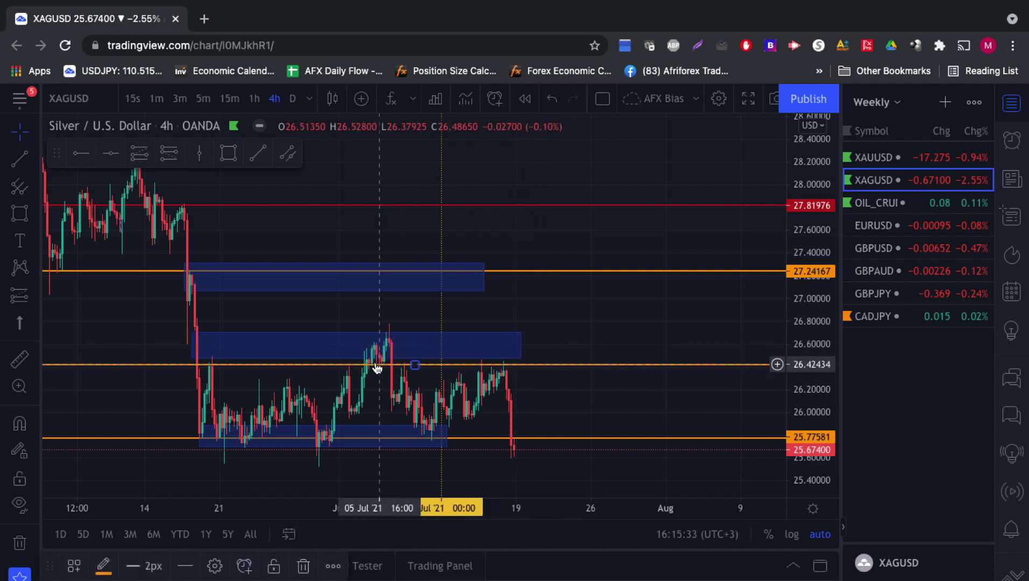
left_click_drag(377, 368, 458, 367)
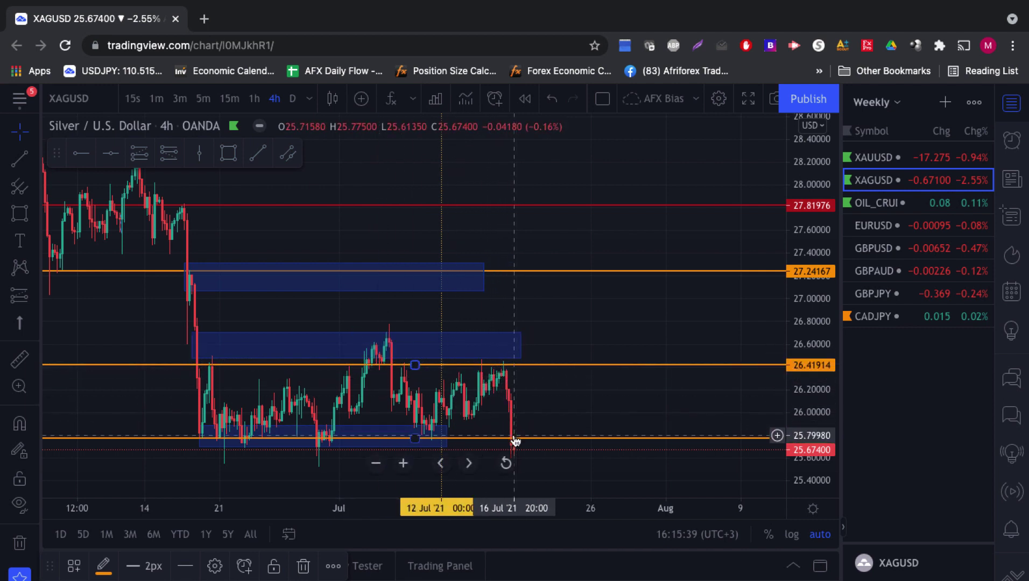
Extend the lowest XAGUSD zone, around the 25.77581 line, forward in time past the latest candle.
left_click(440, 432)
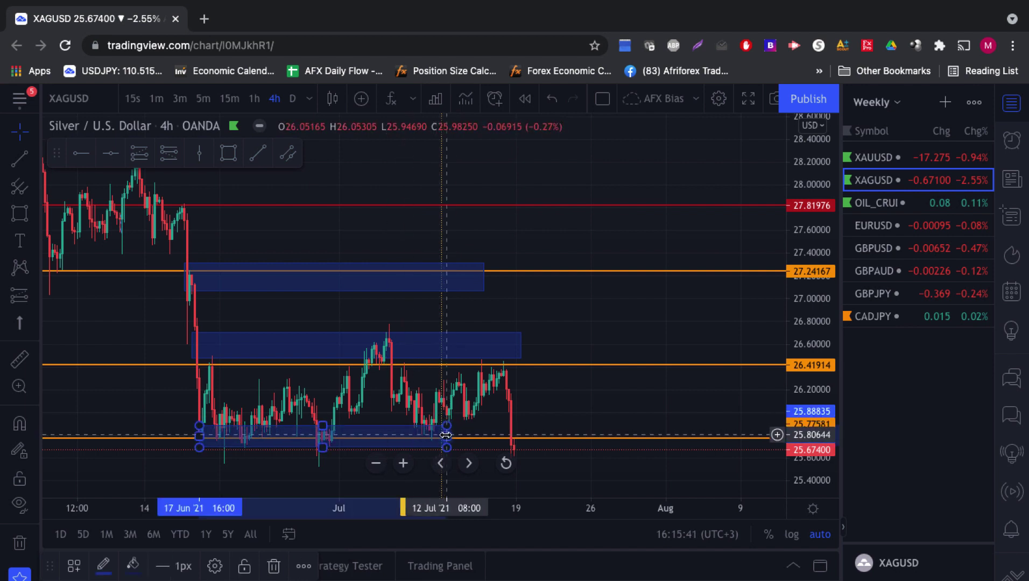
left_click_drag(446, 436, 557, 439)
left_click(584, 405)
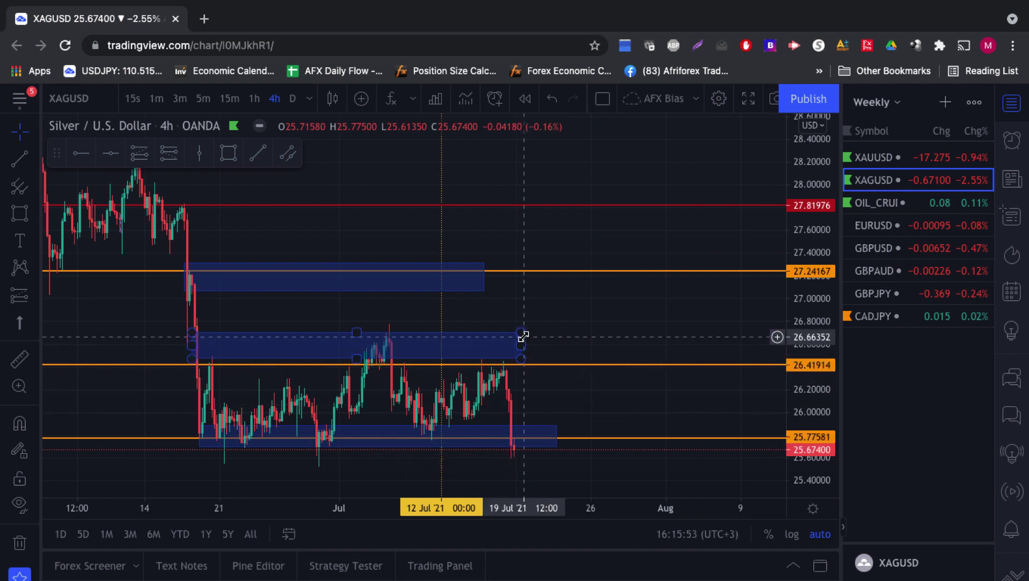
Reshape the middle XAGUSD zone to span about 26.338 to 26.468, and extend the upper zone to 22 July.
mouse_move(521, 332)
left_mouse_down()
mouse_move(526, 371)
mouse_move(558, 375)
left_mouse_up()
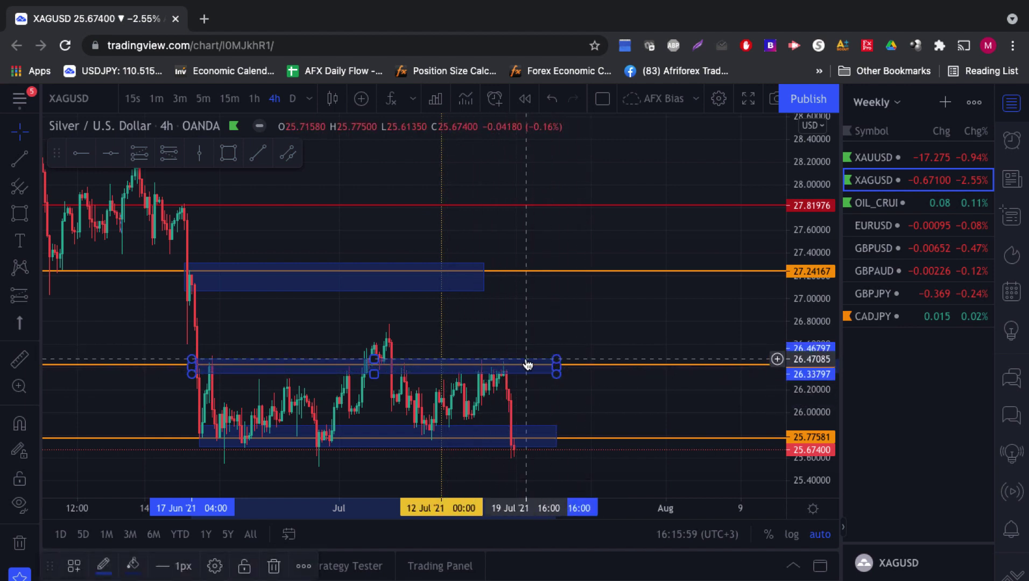
left_click(482, 276)
left_click_drag(484, 277, 559, 280)
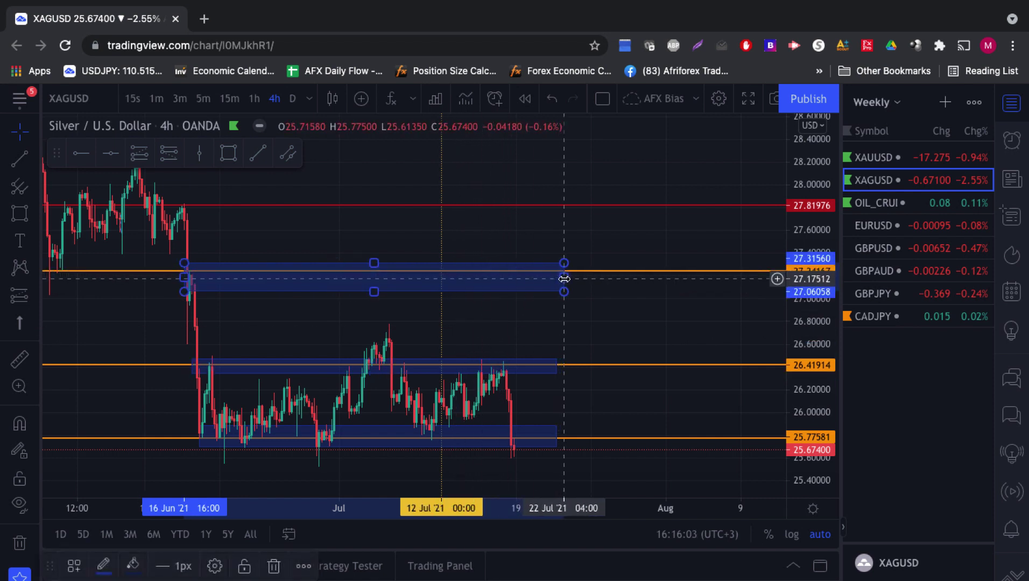
left_click(370, 296)
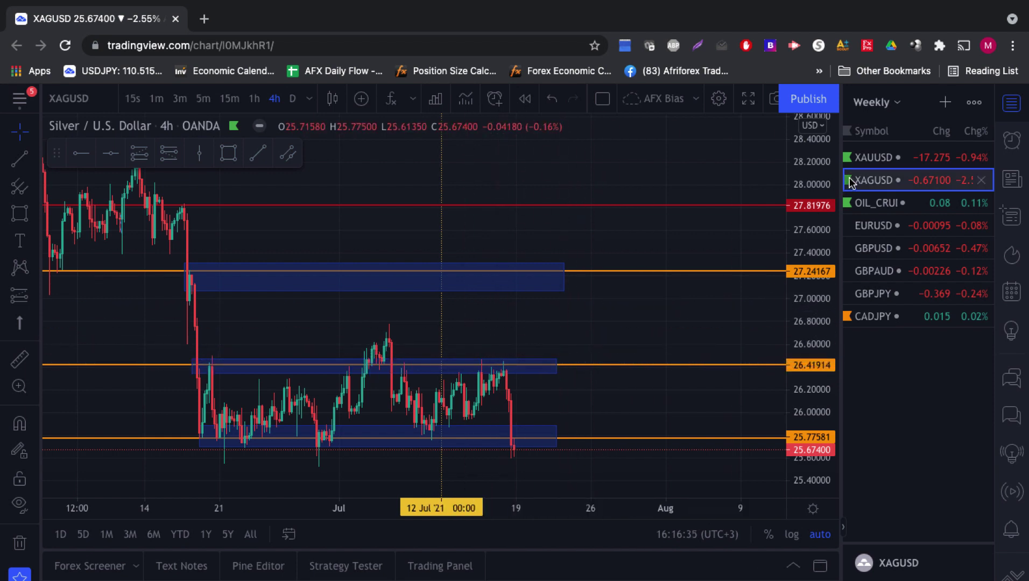
Open the gold (XAUUSD) chart and review the past week's price action on the 4-hour and 1-hour timeframes.
left_click(874, 159)
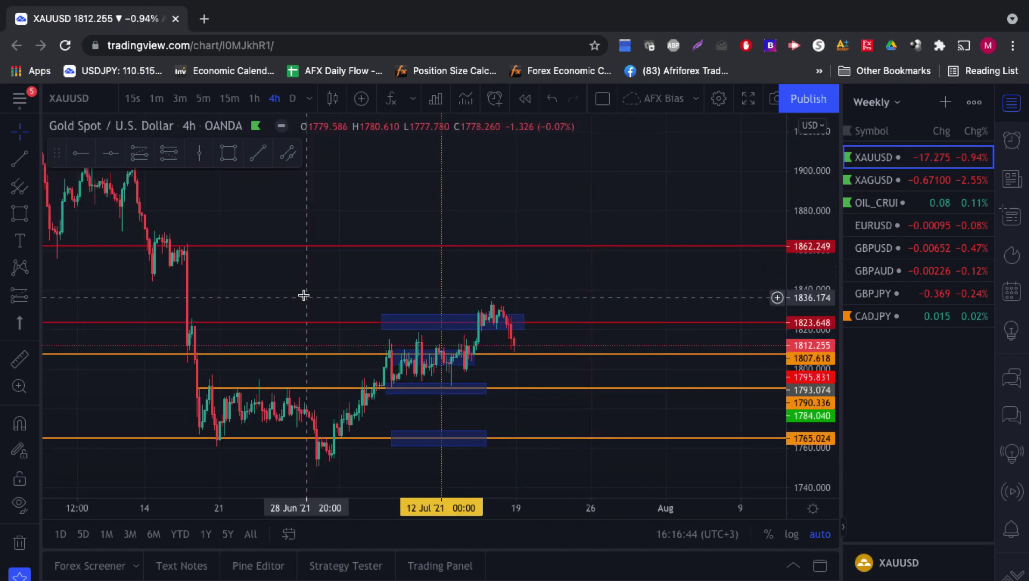
scroll(303, 295, "left", 5)
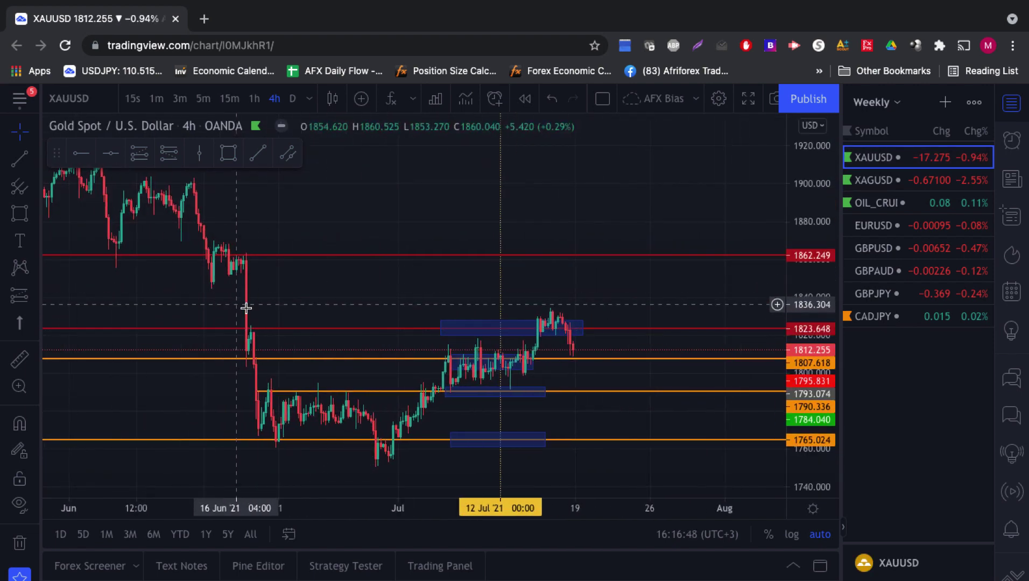
left_click(253, 99)
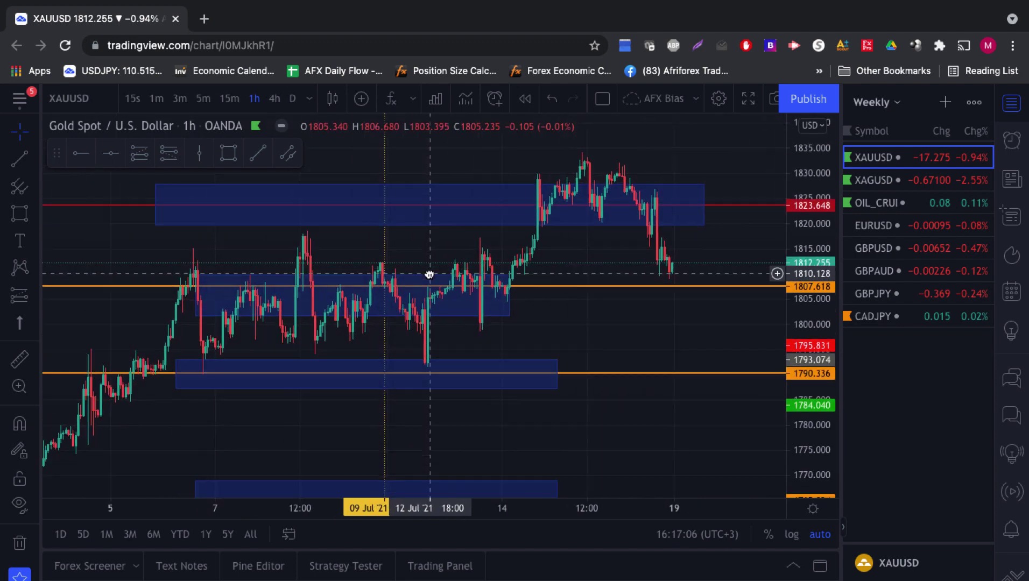
left_click_drag(312, 277, 412, 275)
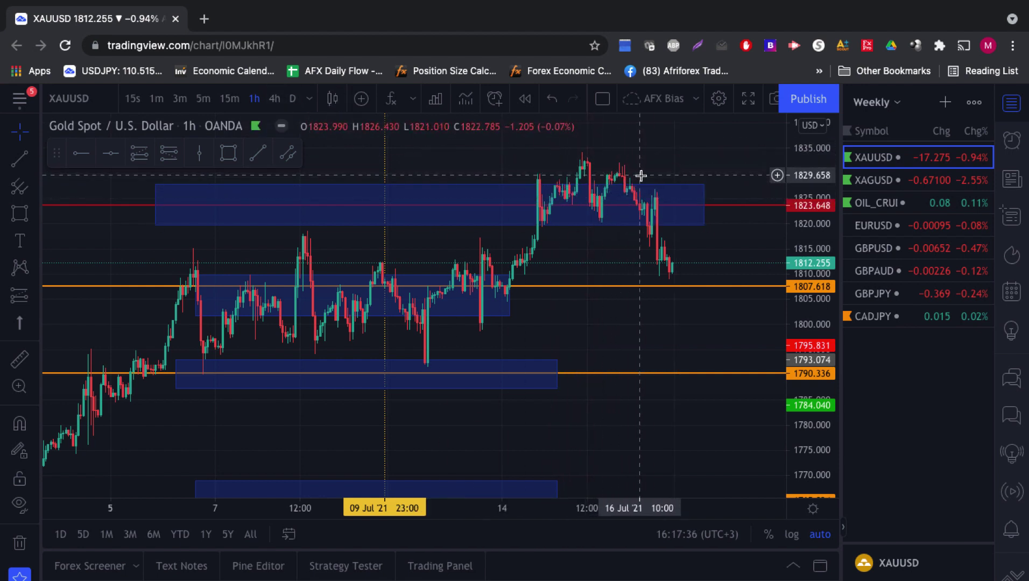
left_click(658, 202)
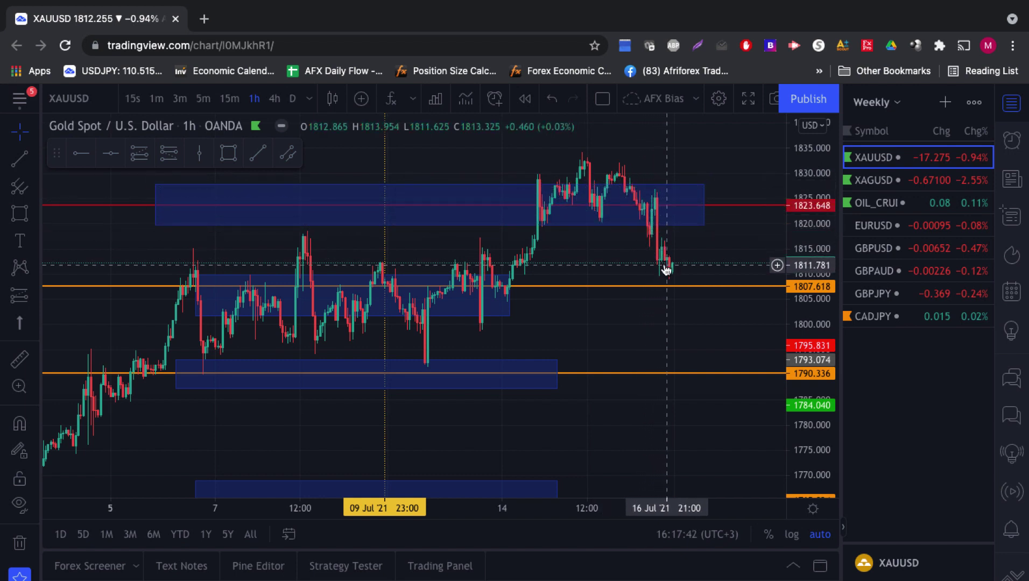
On the 4-hour gold chart, extend the zone around the red 1823.648 line to 23 July and the 1807.618 zone to 26 July.
left_click(276, 101)
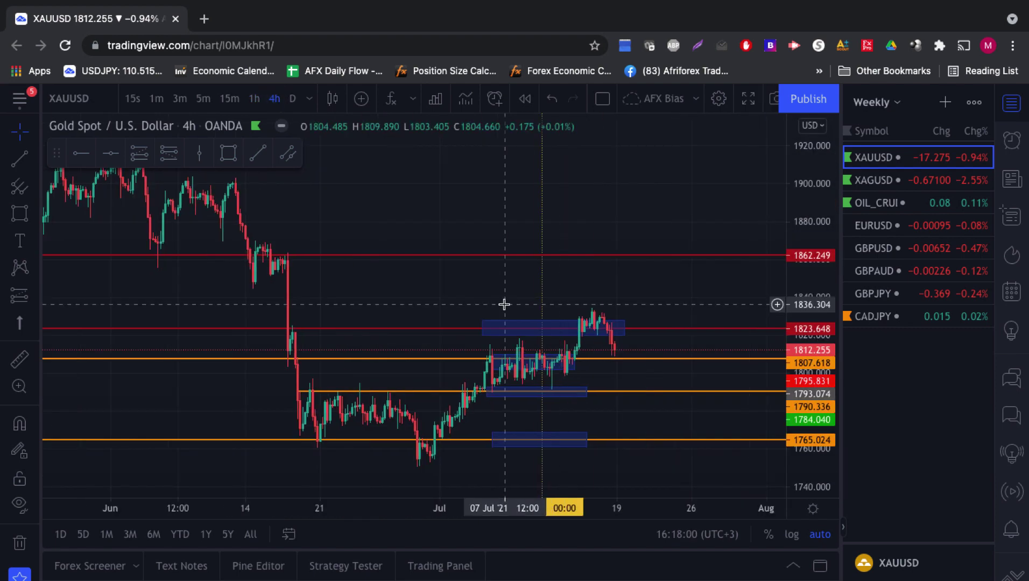
left_click(578, 326)
left_click(634, 312)
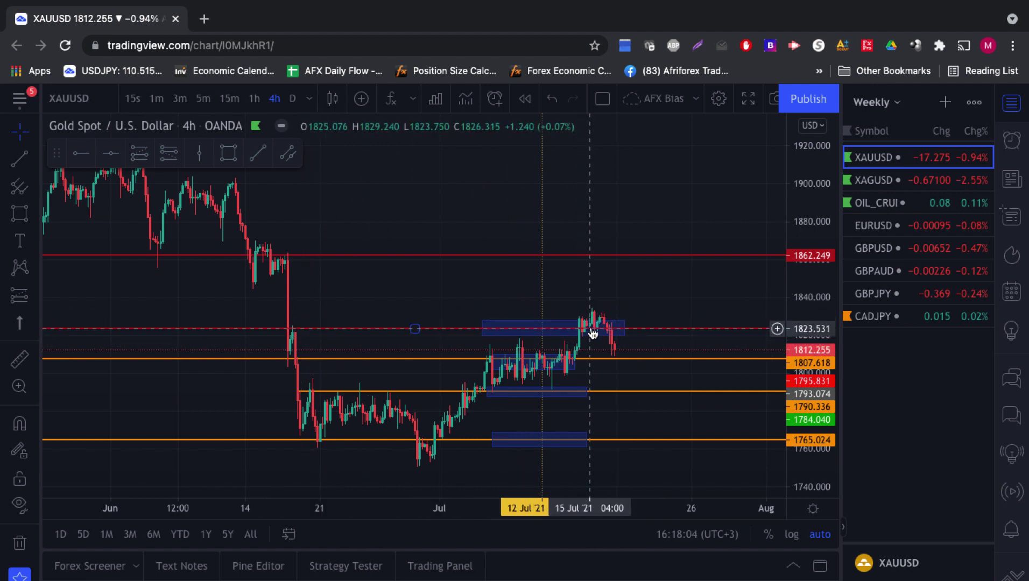
left_click(611, 326)
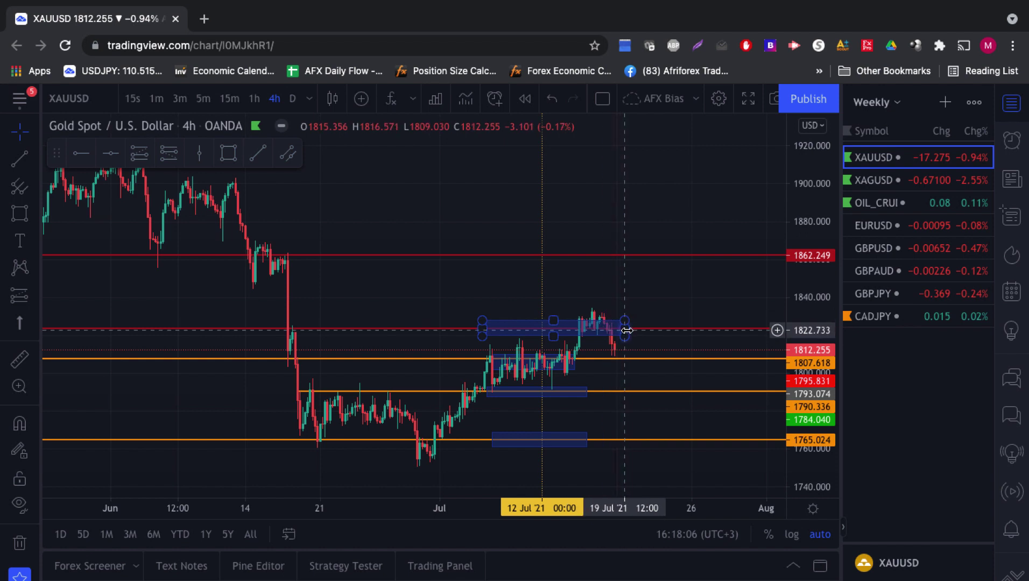
left_click_drag(625, 330, 682, 330)
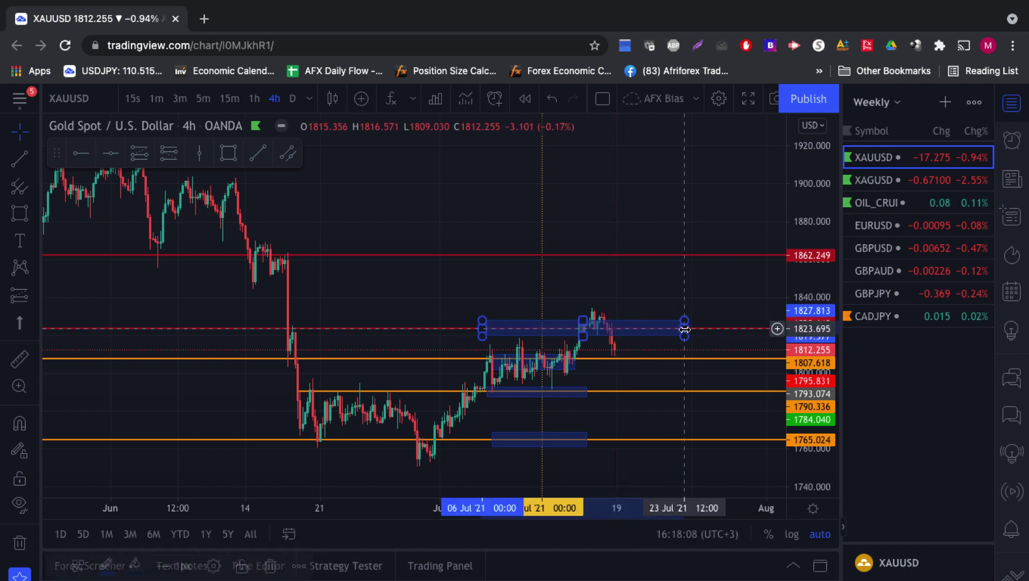
left_click(616, 413)
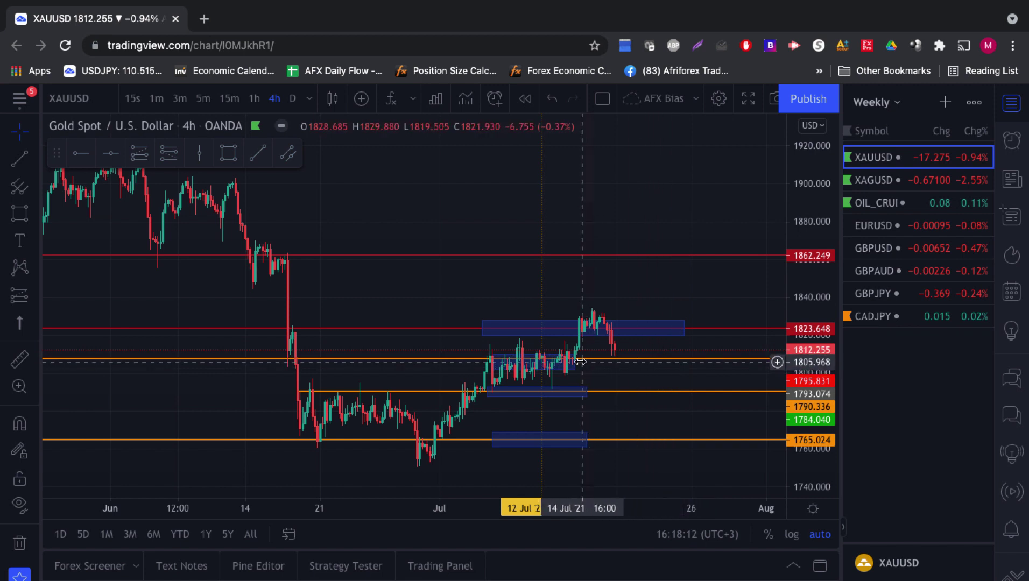
left_click_drag(578, 361, 675, 360)
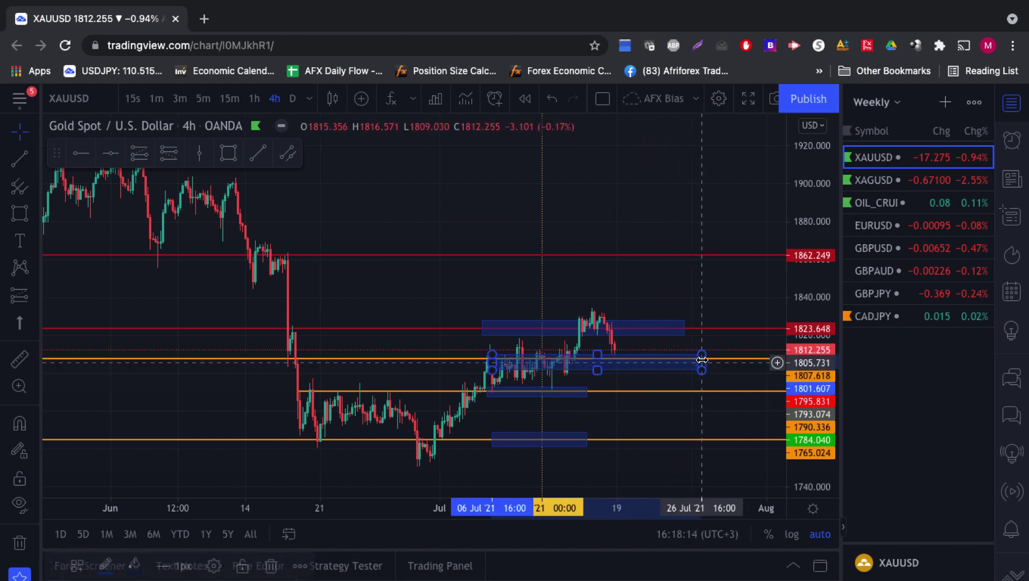
left_click(646, 391)
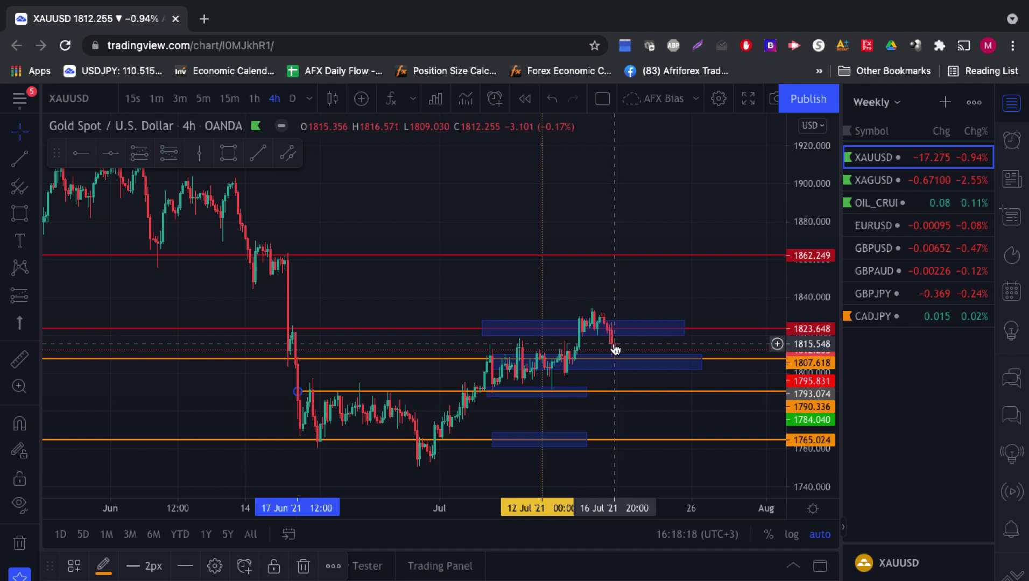
Extend the gold zone around the orange 1790.336 line to 23 July and the lowest zone, around 1765.024, to 26 July.
scroll(616, 349, "up", 3)
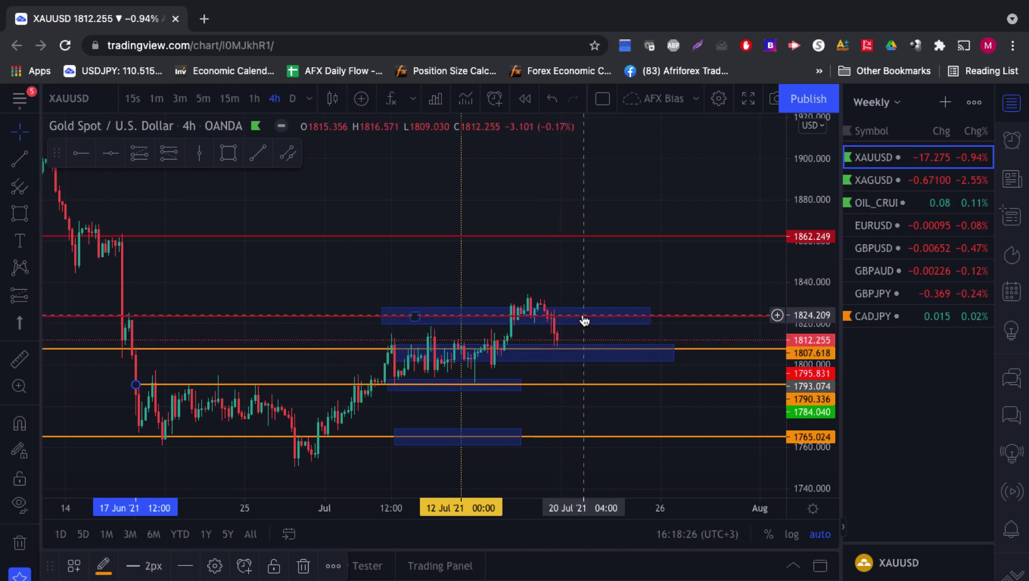
left_click(595, 350)
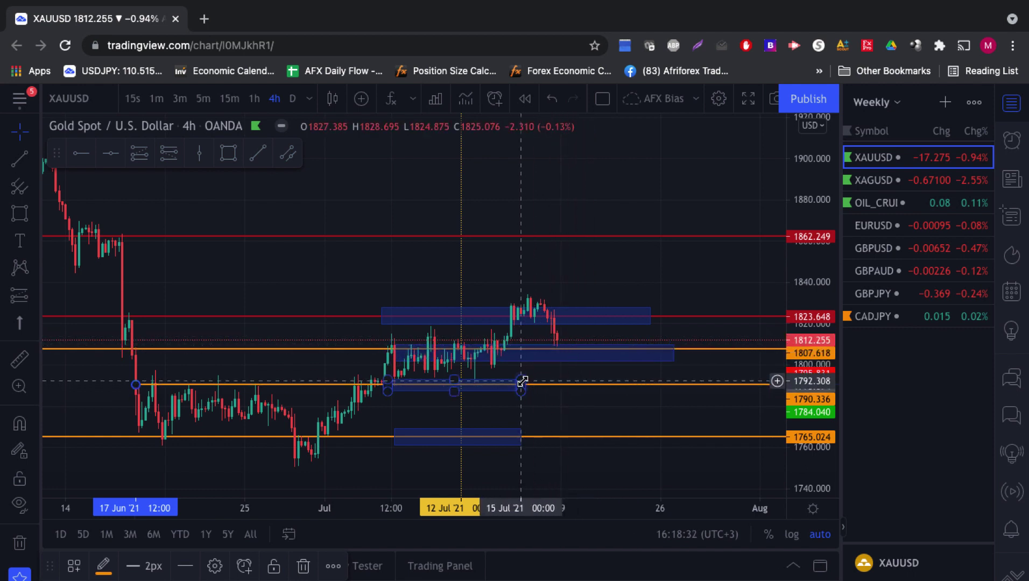
mouse_move(523, 381)
left_mouse_down()
mouse_move(609, 372)
mouse_move(656, 379)
left_mouse_up()
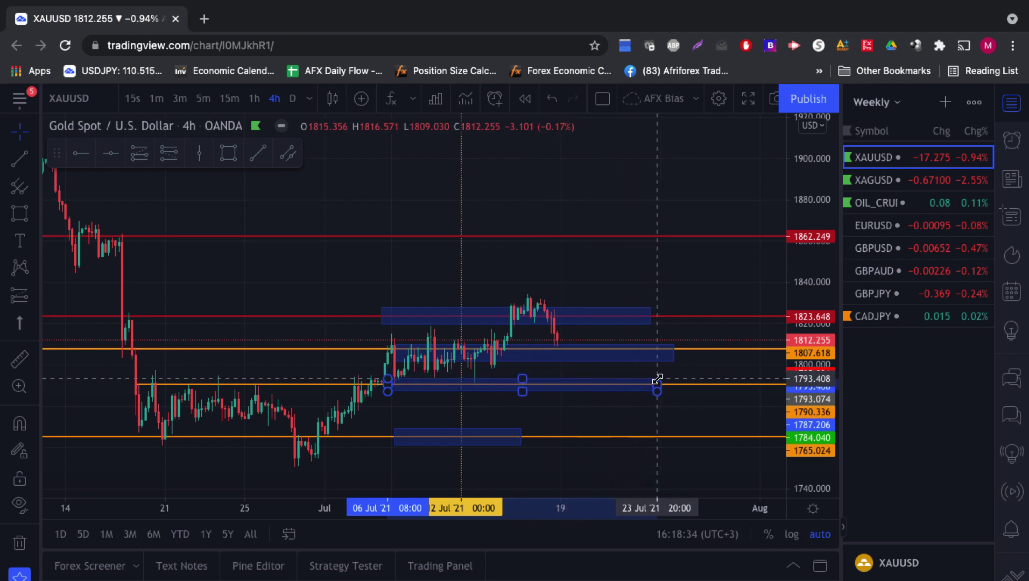
left_click(508, 404)
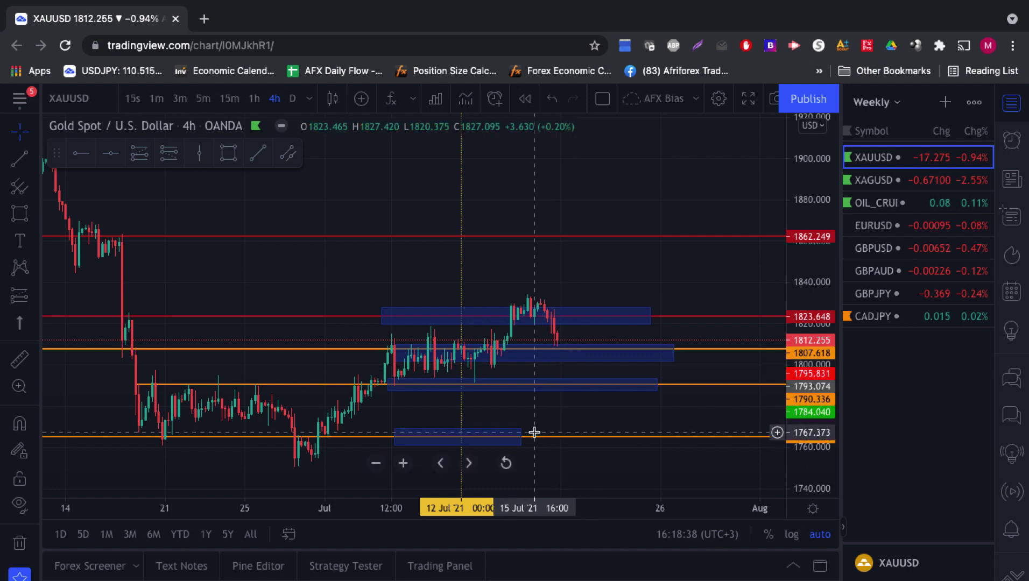
left_click_drag(521, 434, 648, 434)
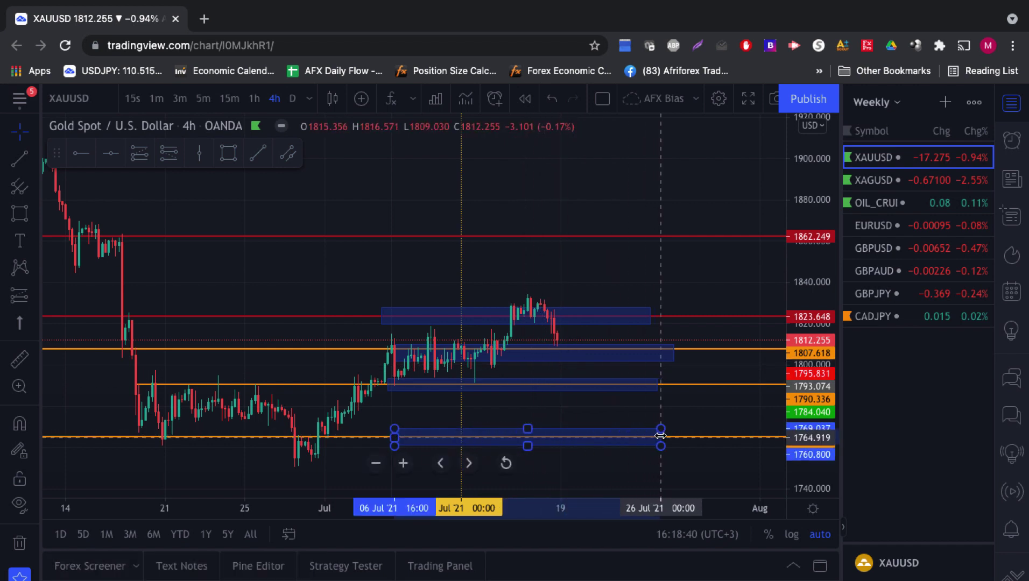
left_click(402, 426)
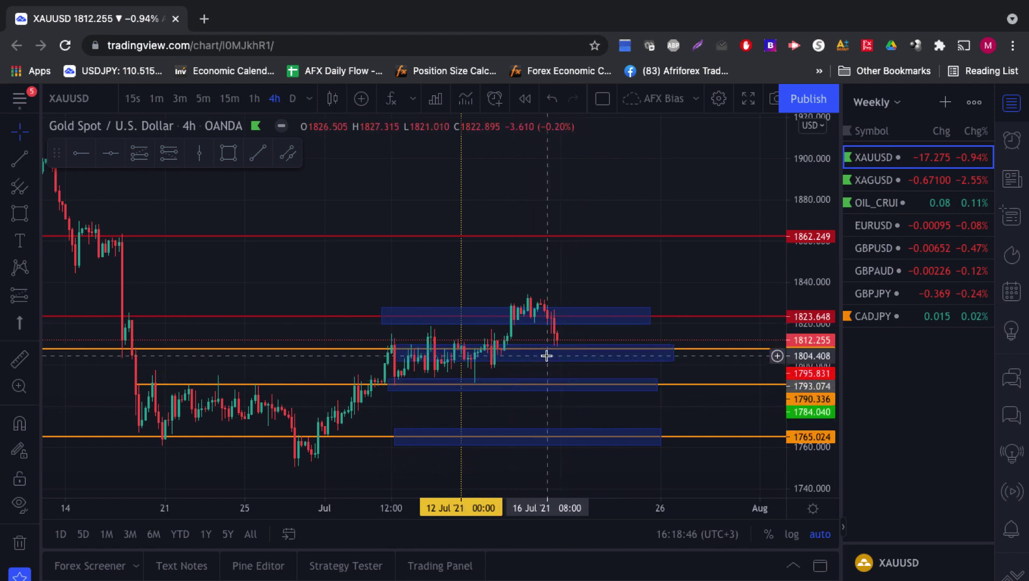
left_click(510, 312)
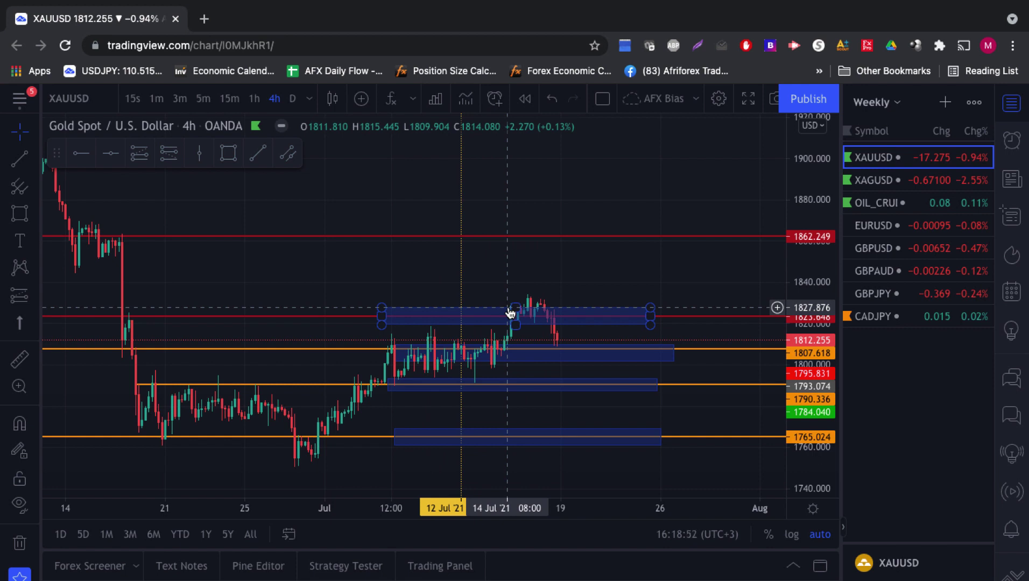
left_click(515, 337)
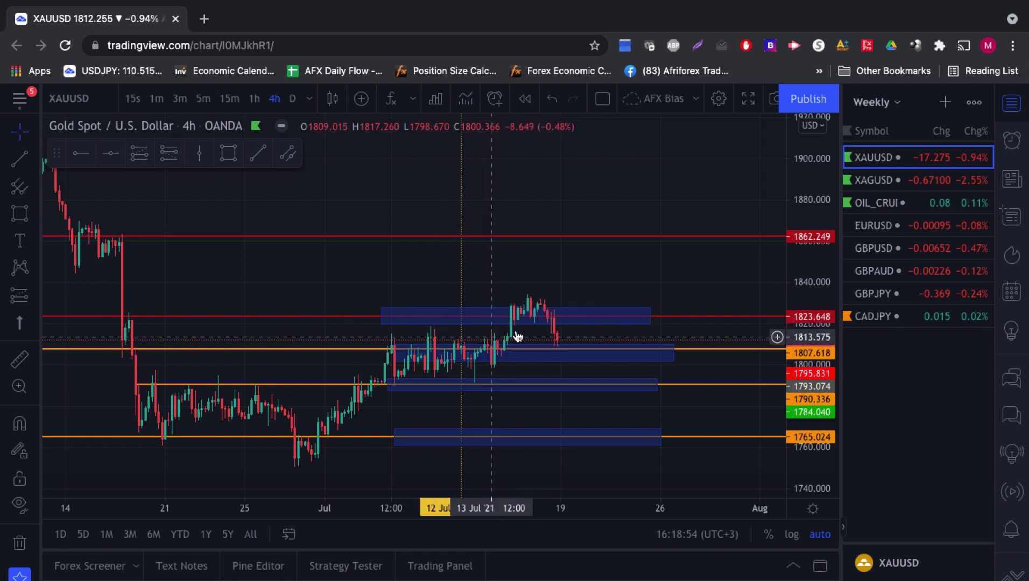
left_click(515, 322)
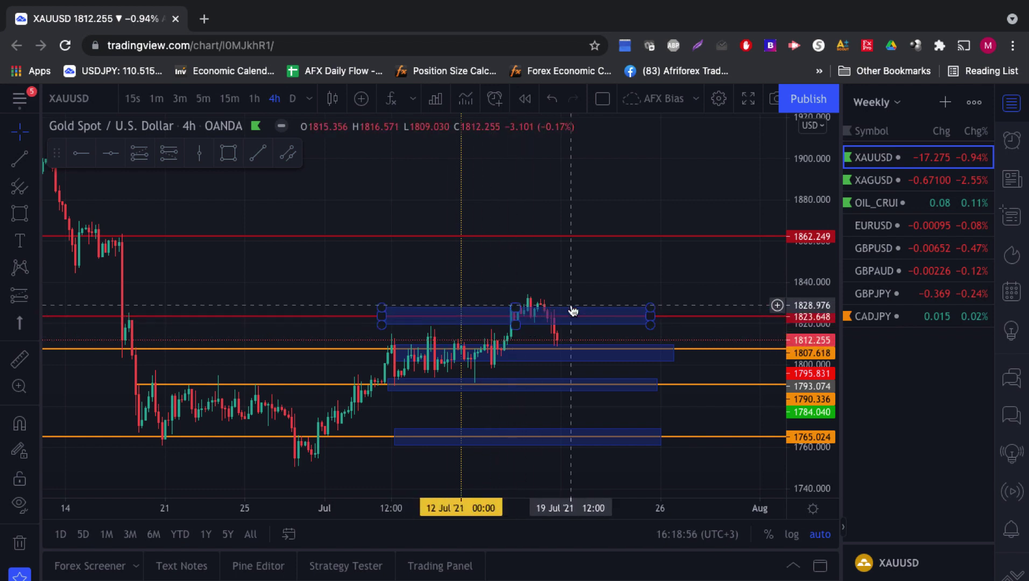